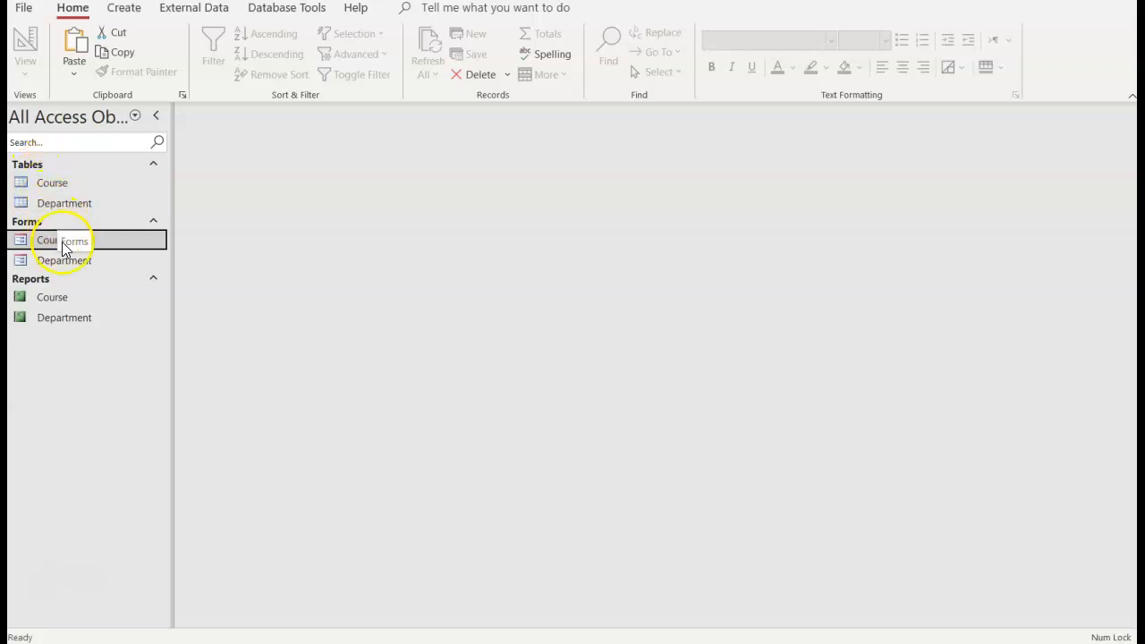
Step: Open the Course table and the Course form and compare how they present the course data
double_click(95, 184)
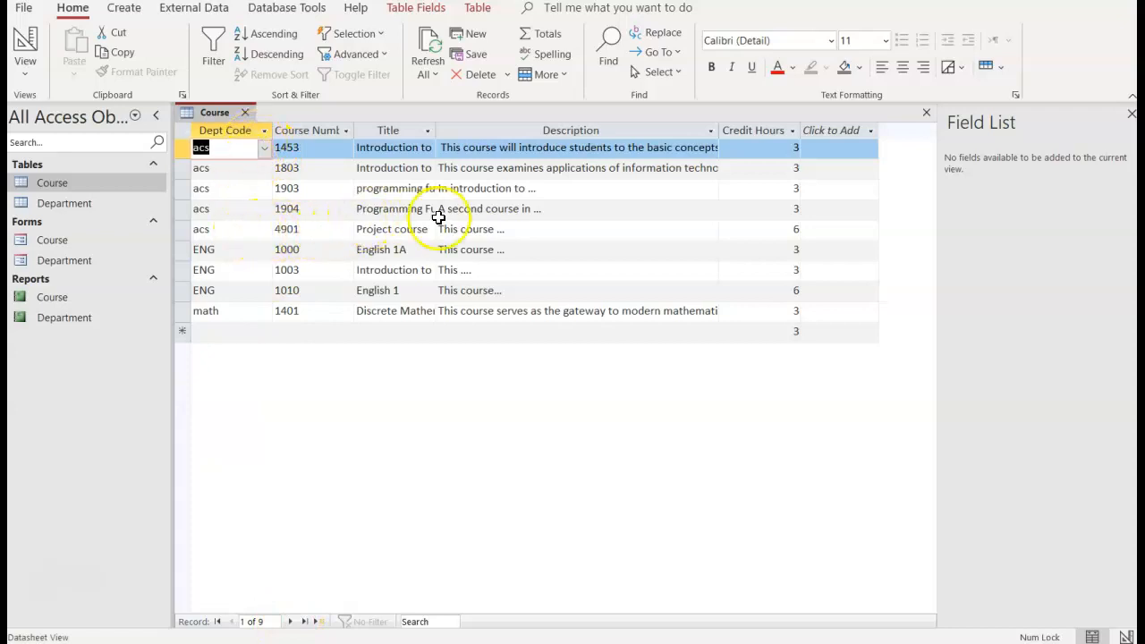
double_click(57, 242)
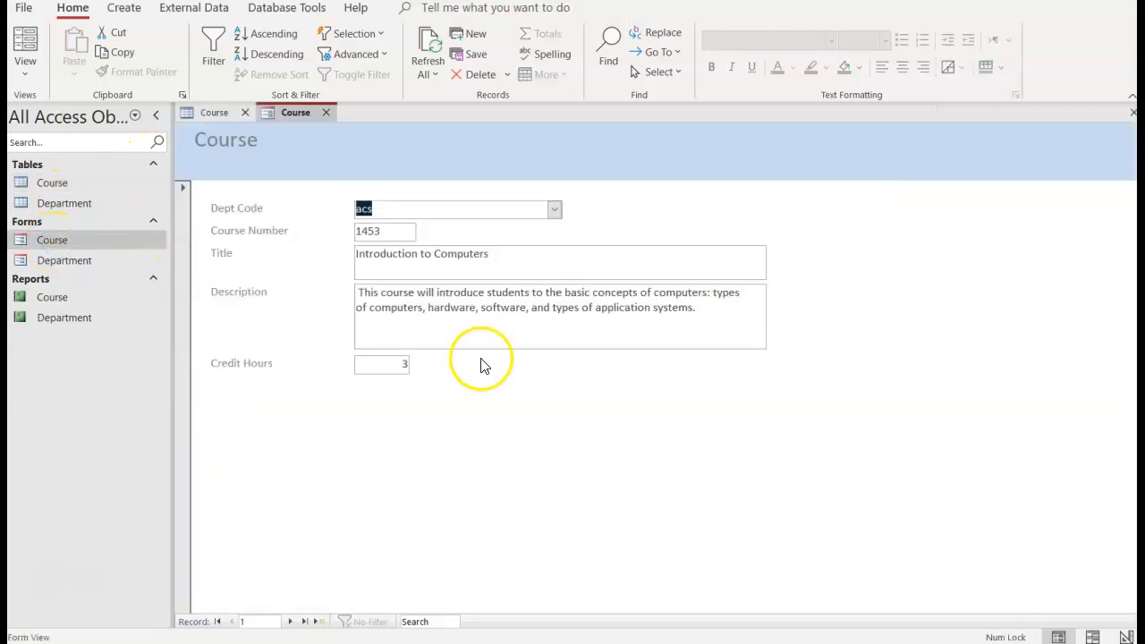
left_click(208, 114)
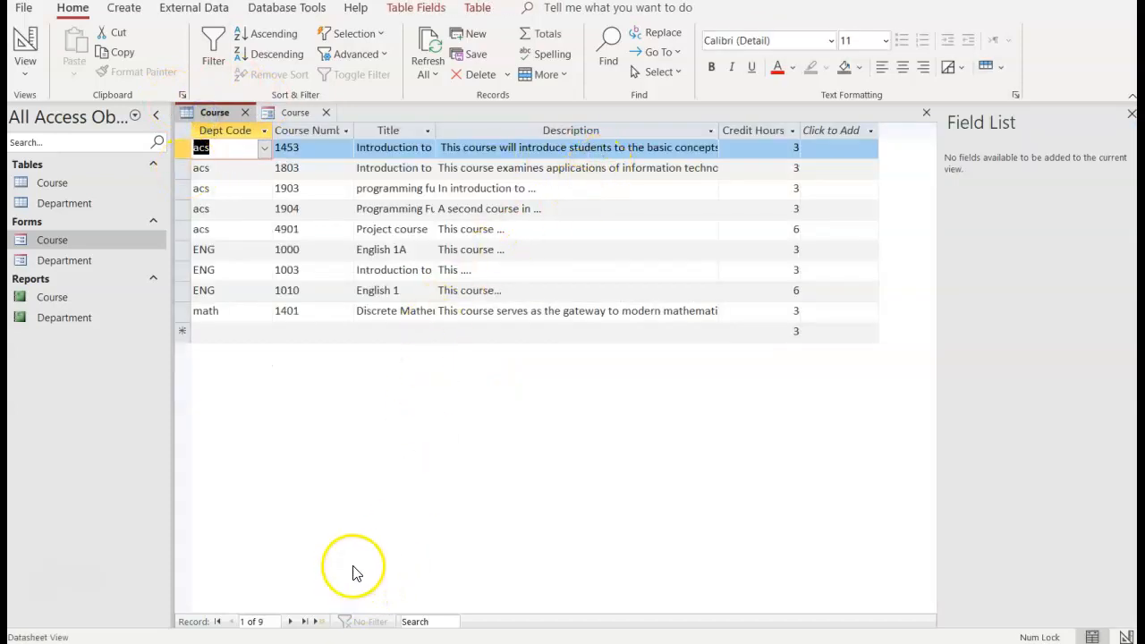
left_click(288, 113)
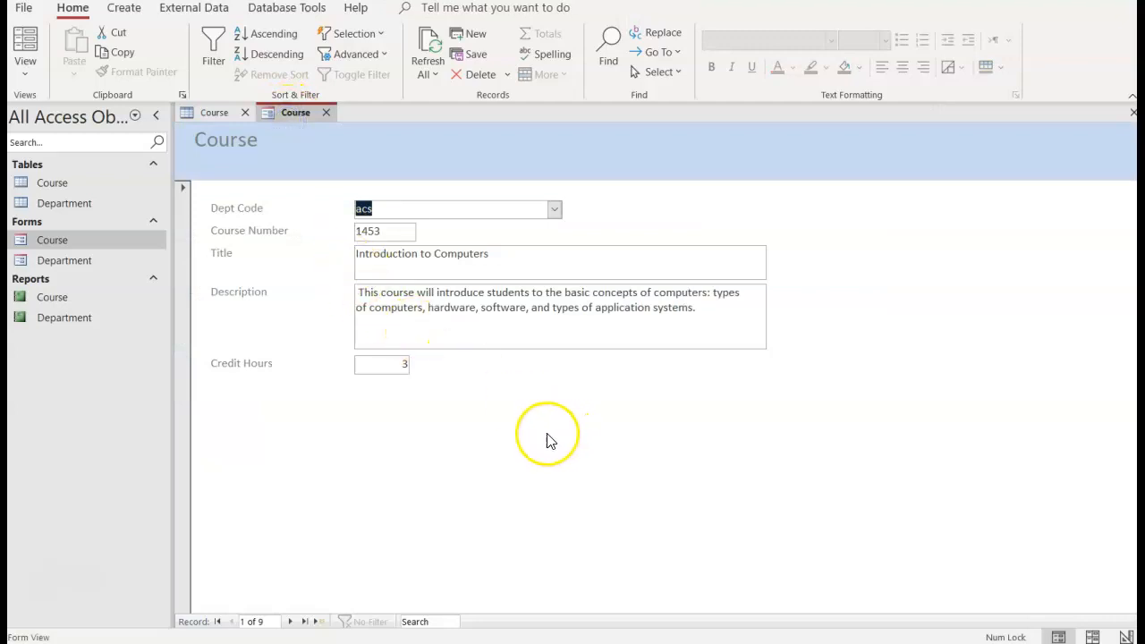
Step: Browse forward through the Course form's records to the sixth one, ENG 1000 English 1A
left_click(290, 621)
left_click(289, 621)
left_click(290, 621)
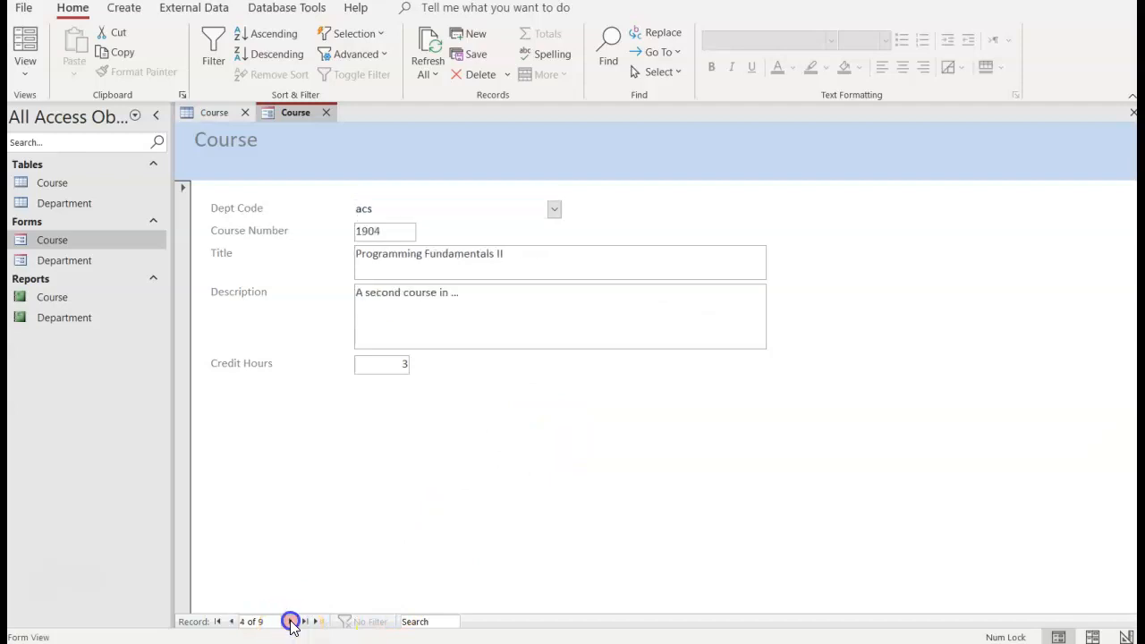
left_click(290, 622)
left_click(289, 622)
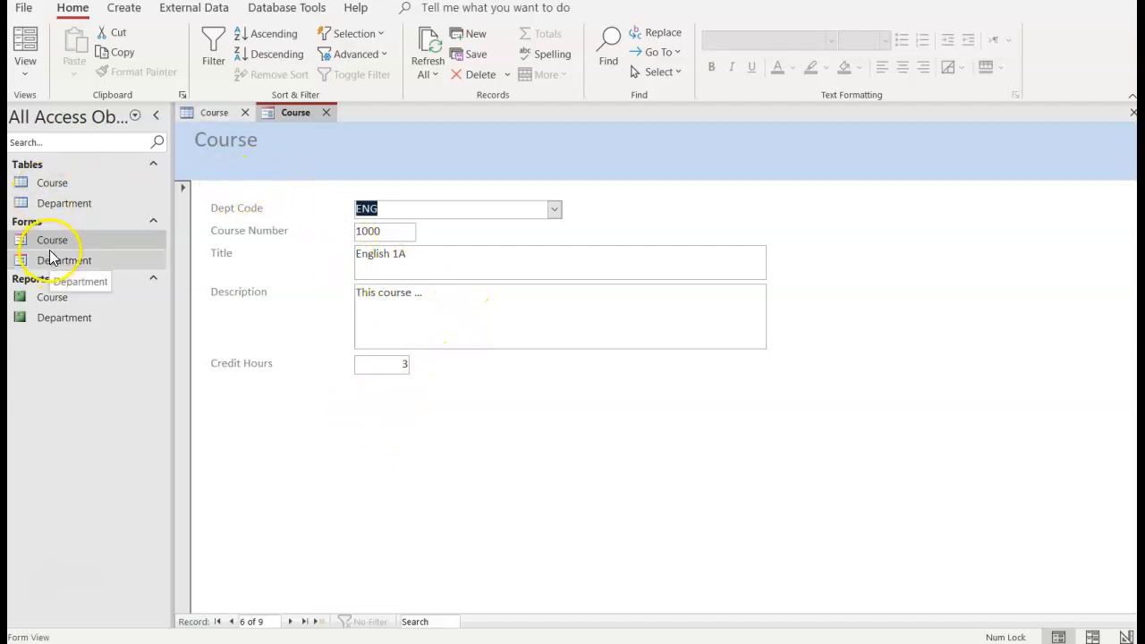
Step: Compare the Course table's datasheet with the Course form once more and close both objects
left_click(225, 112)
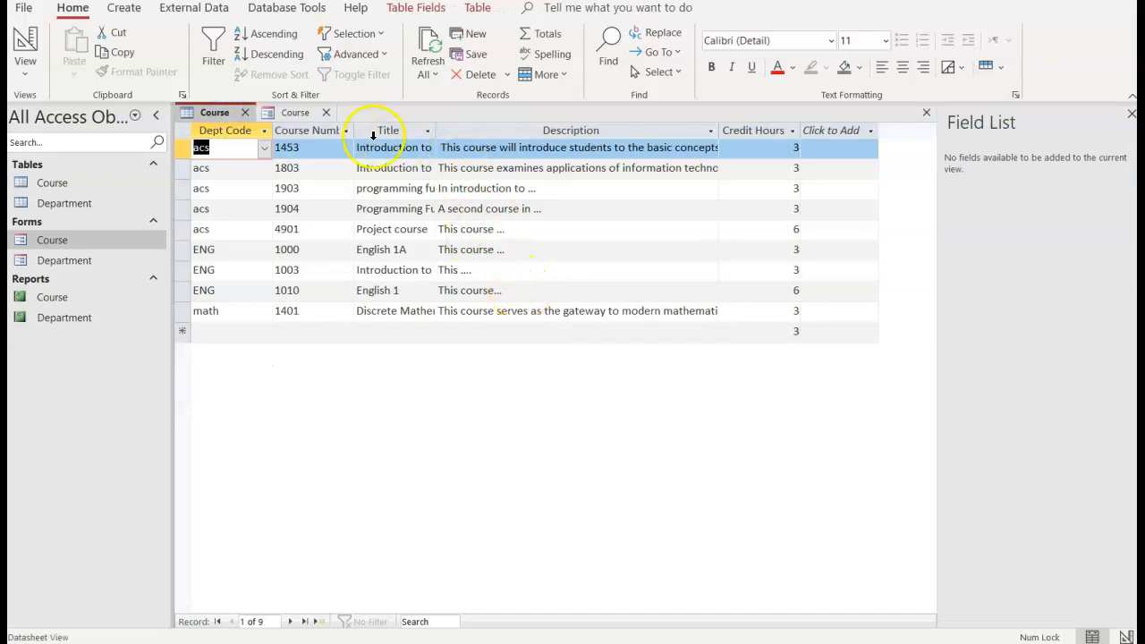
left_click(299, 111)
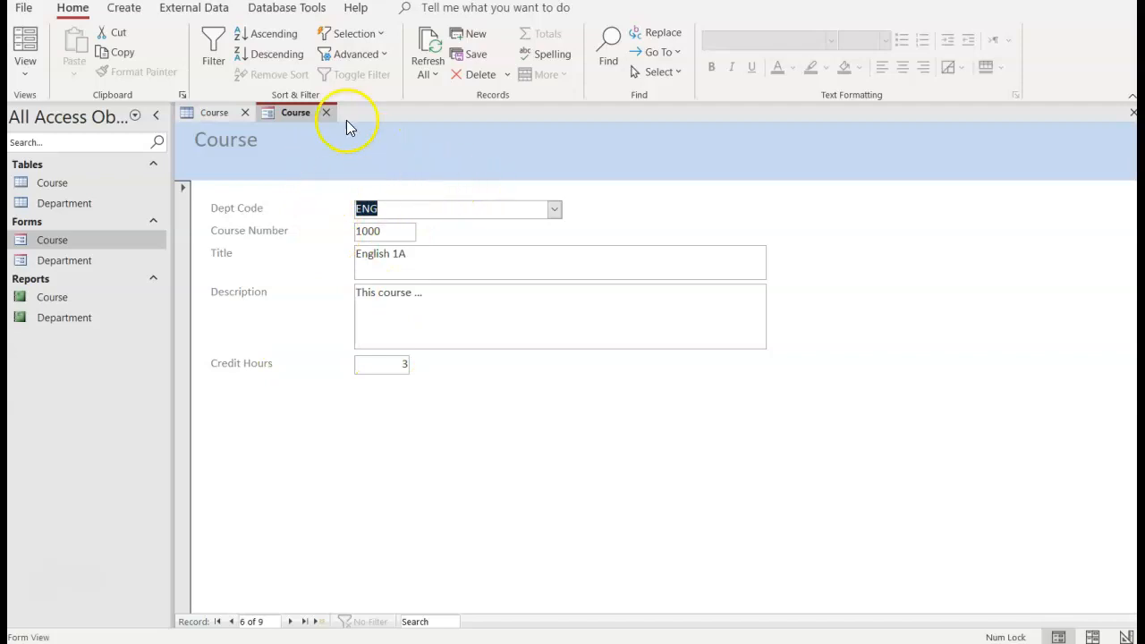
left_click(322, 112)
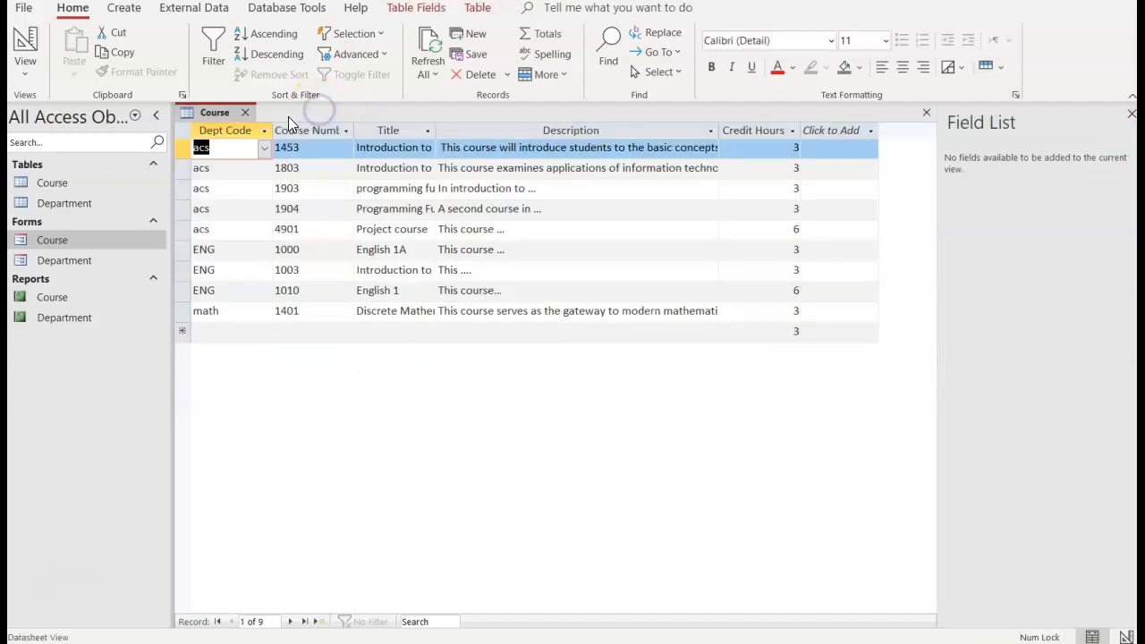
left_click(244, 112)
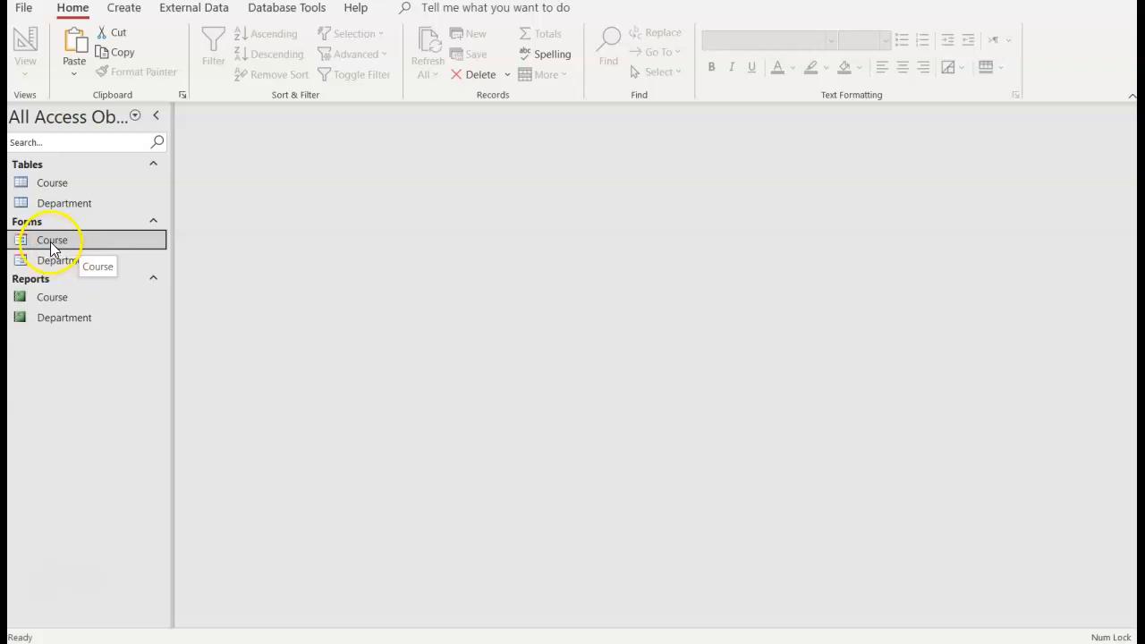
Step: Copy the Course form and paste it as a new form named "Course work in progress"
right_click(51, 246)
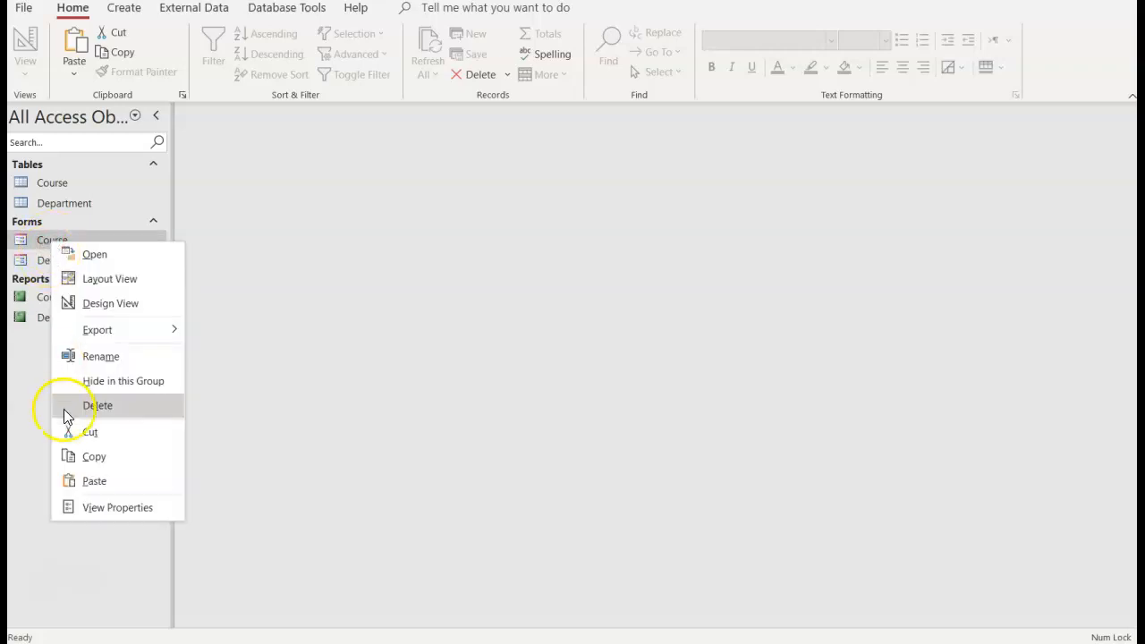
left_click(84, 455)
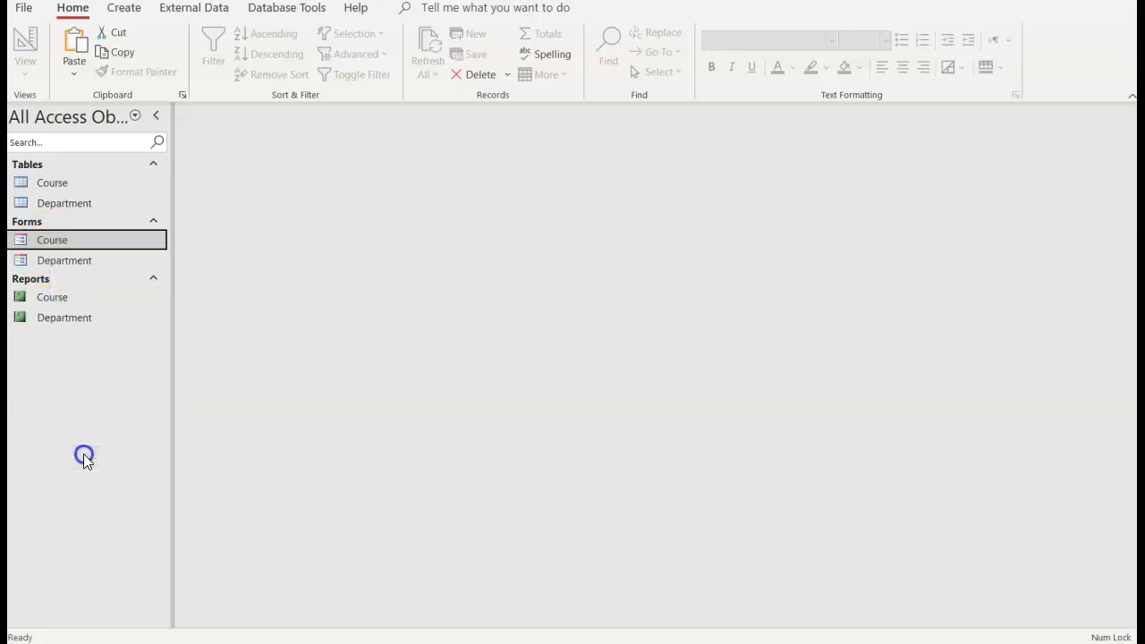
right_click(90, 390)
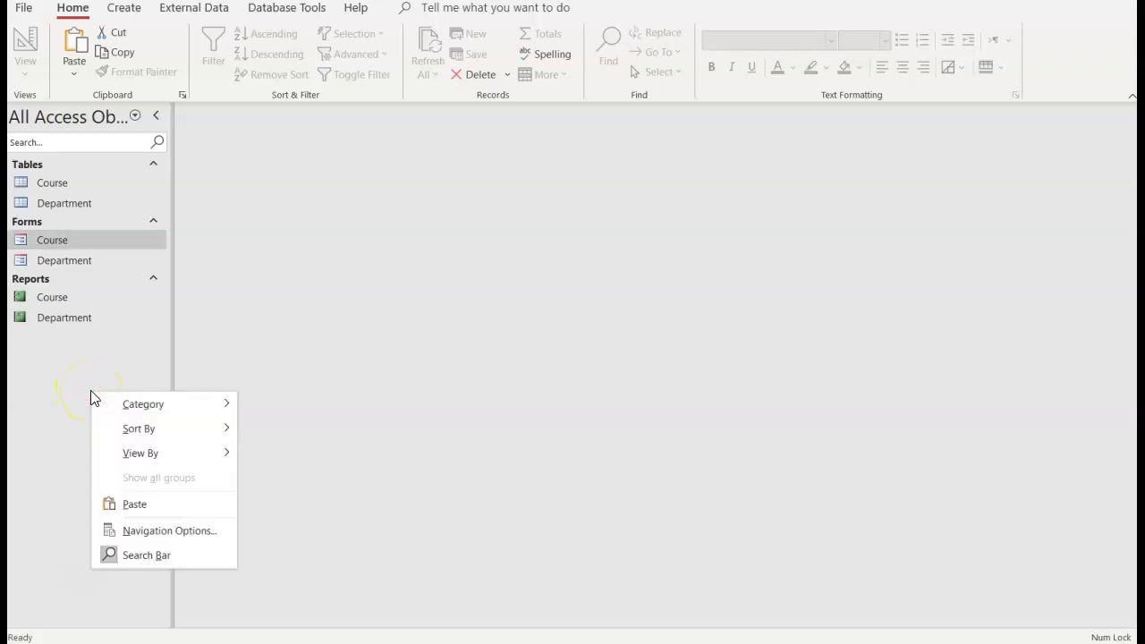
left_click(128, 505)
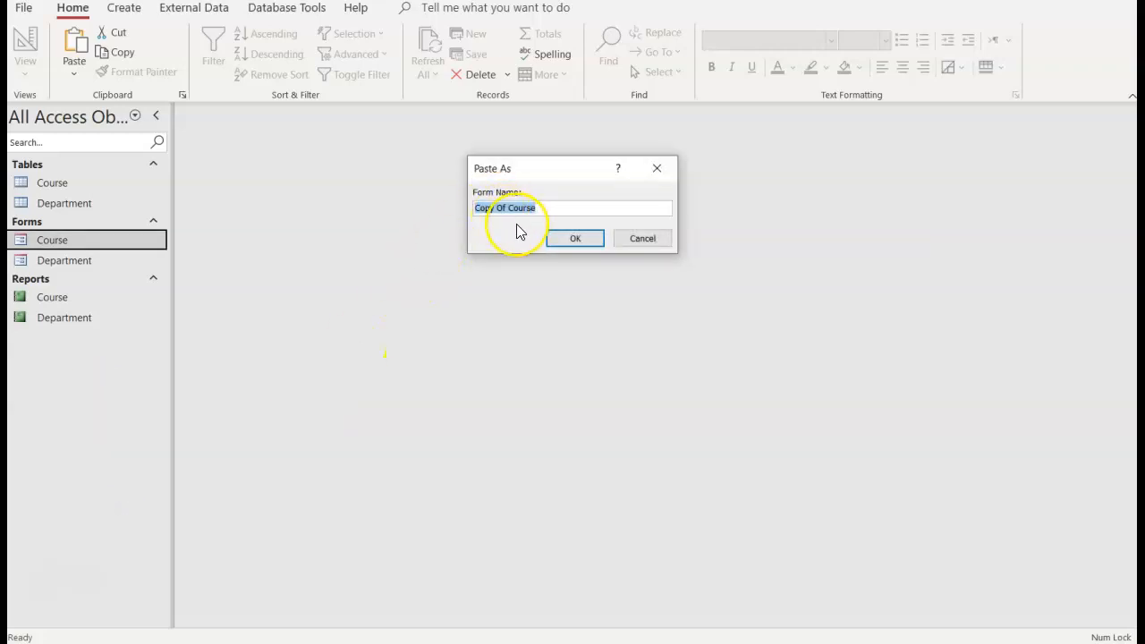
key("Home")
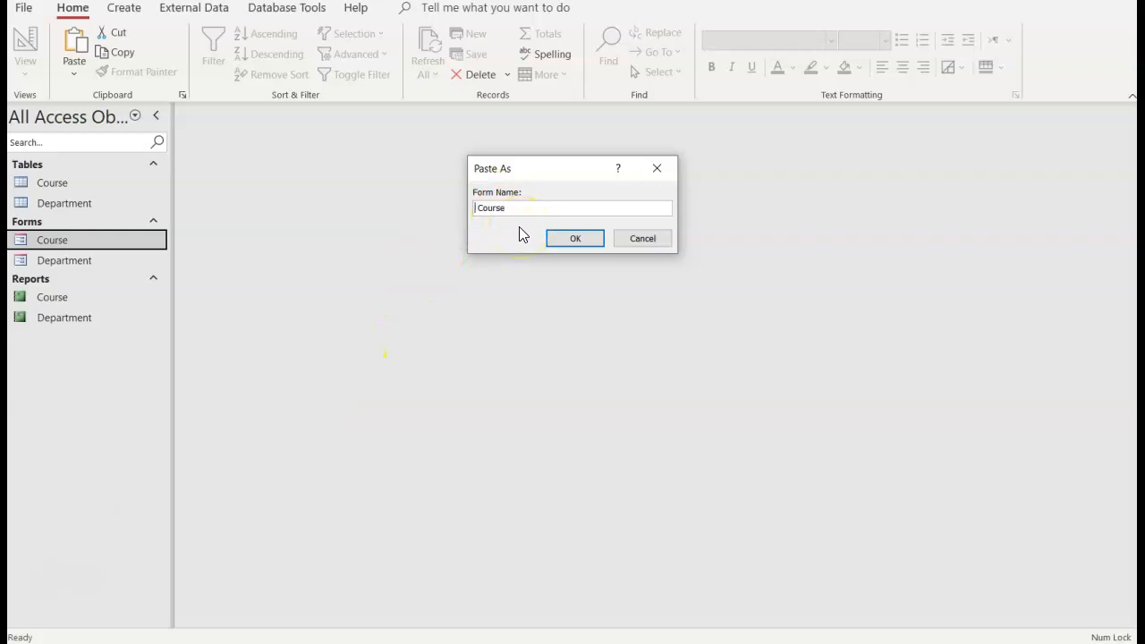
type("work in progress")
left_click(576, 240)
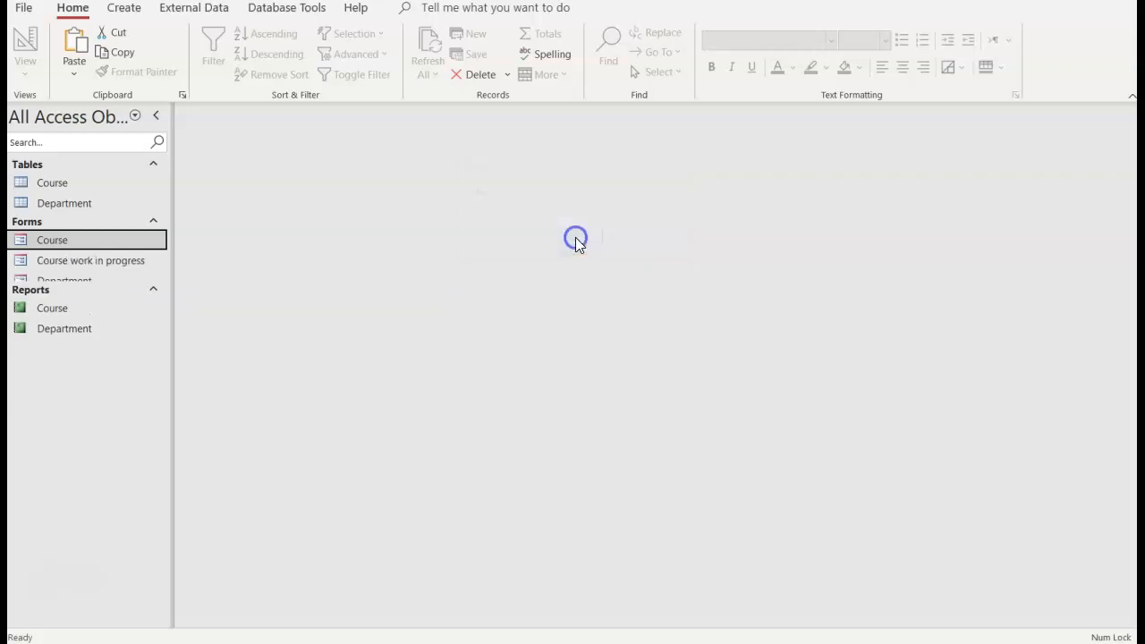
Step: Open the Course work in progress form and alternate between Form View and Design View, ending in Design View
left_click(45, 244)
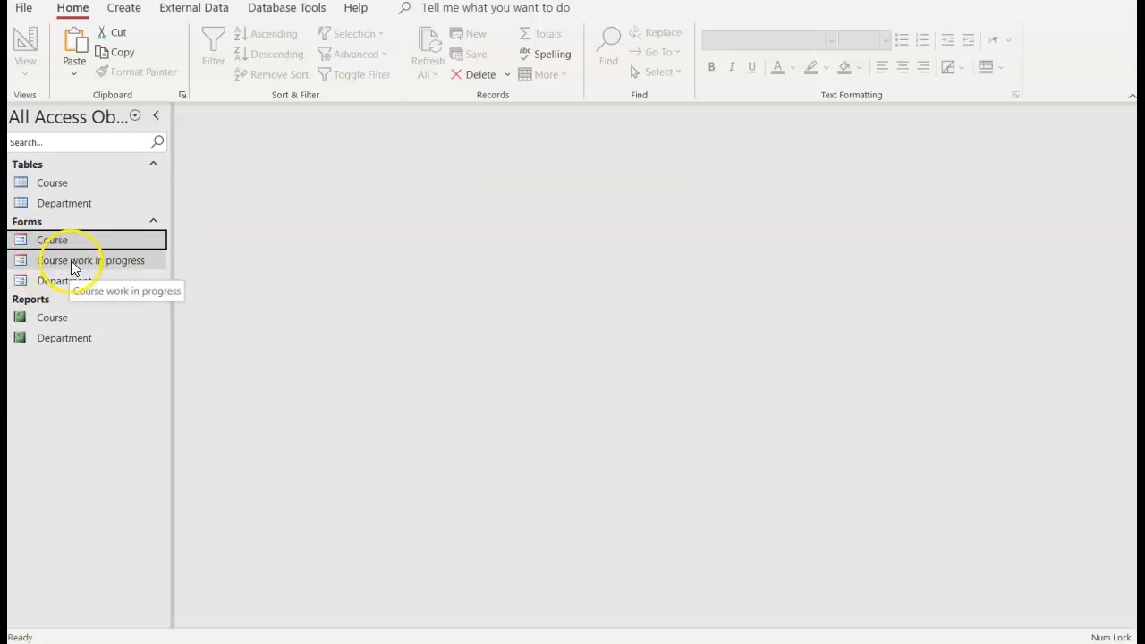
double_click(71, 263)
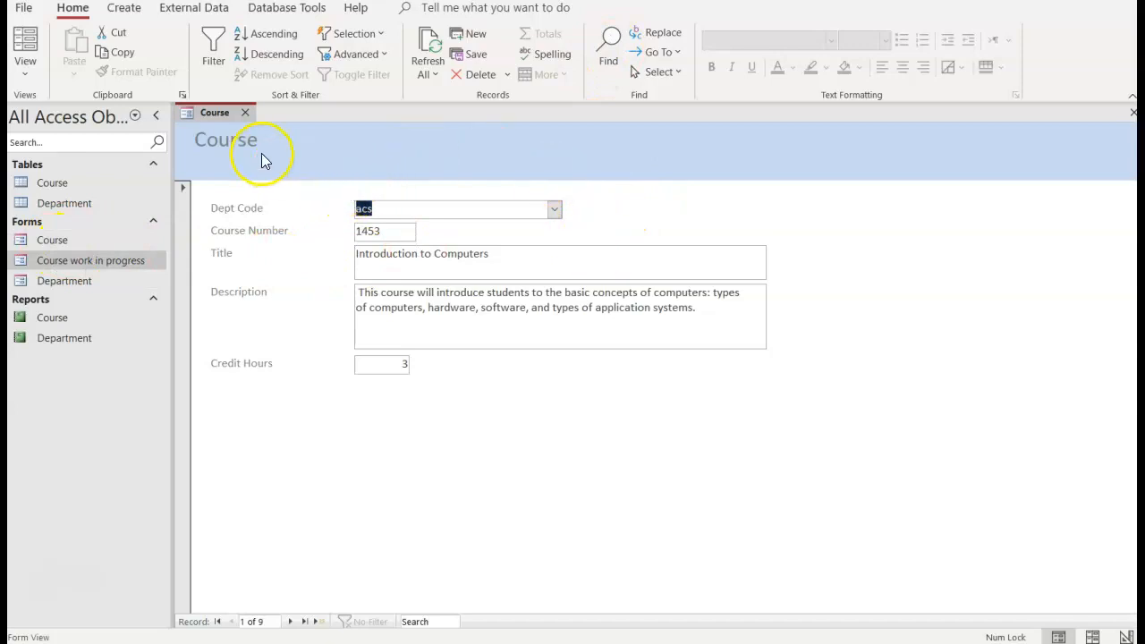
right_click(210, 117)
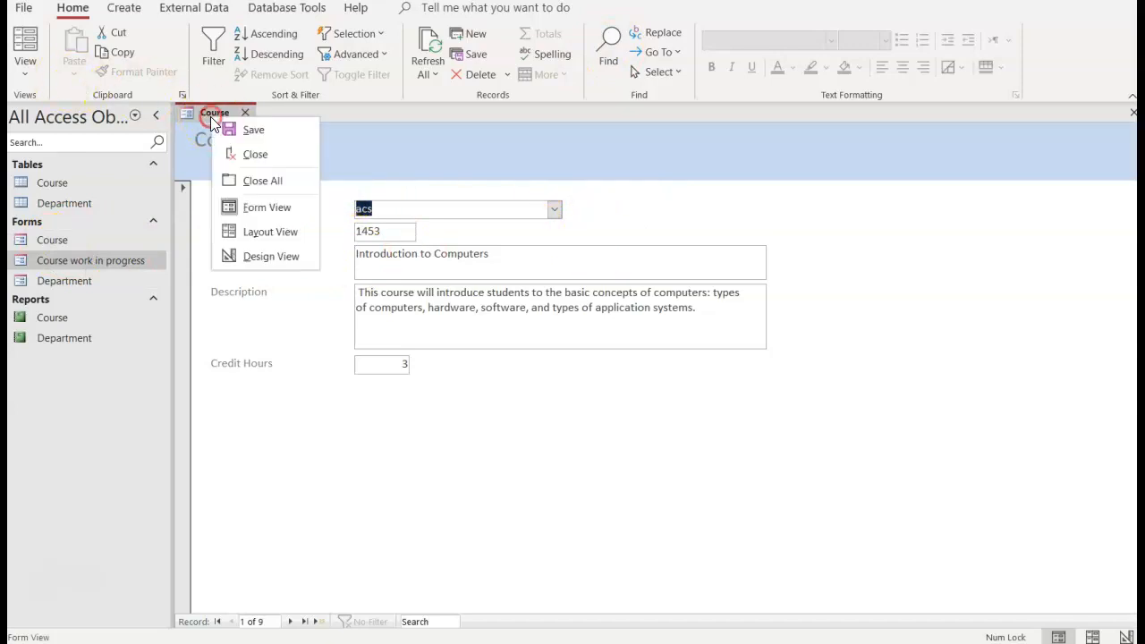
left_click(259, 256)
right_click(235, 123)
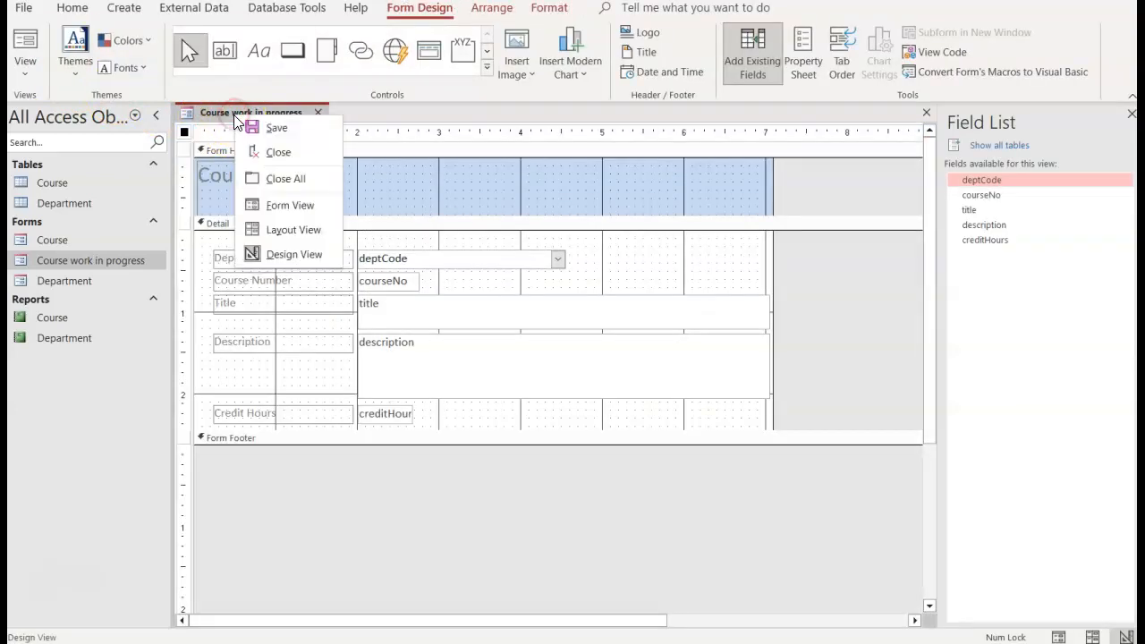
left_click(268, 205)
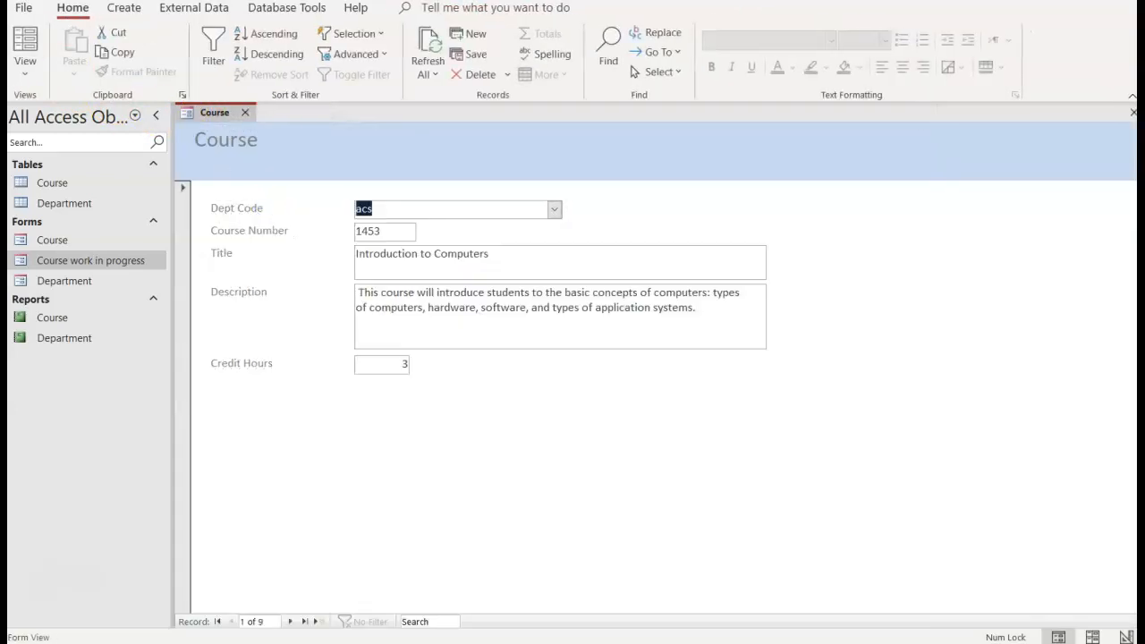
left_click(25, 80)
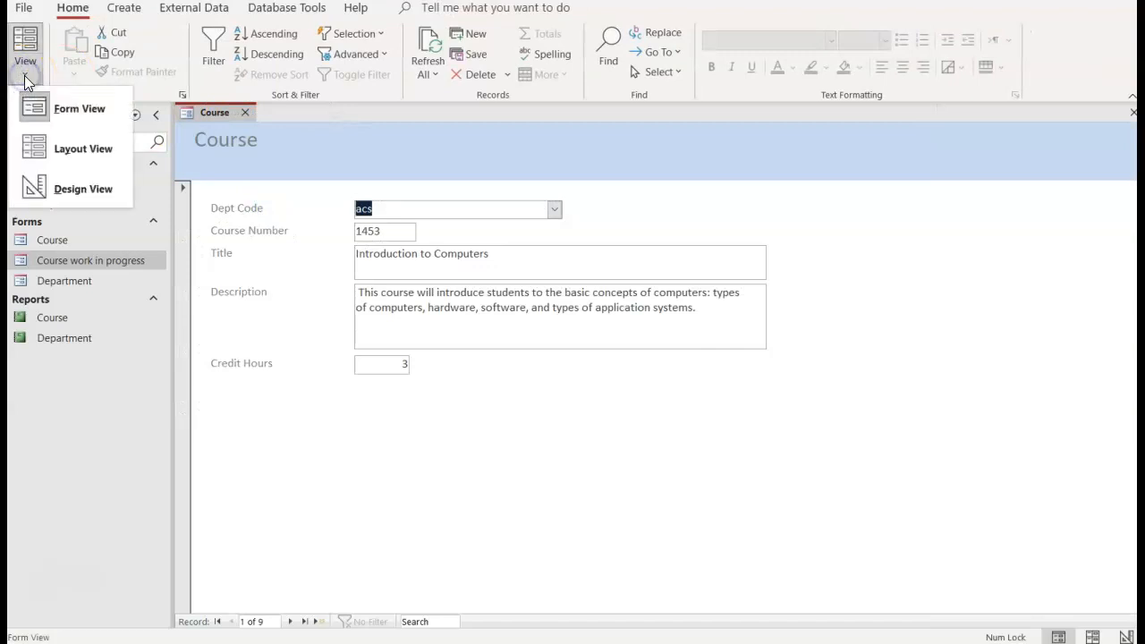
left_click(73, 188)
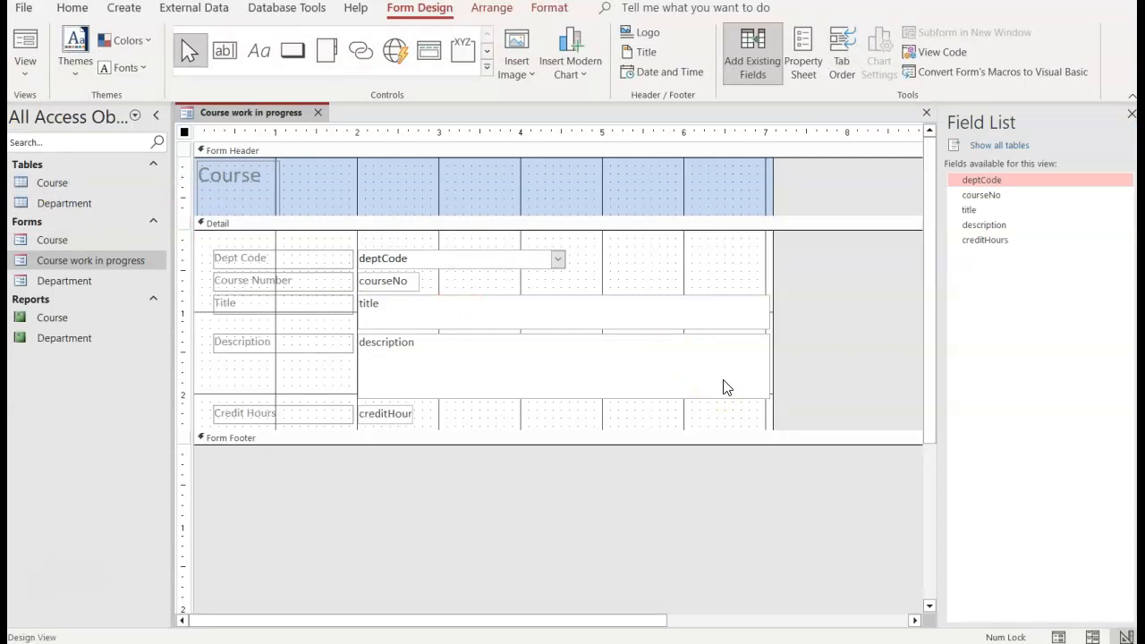
Step: Widen the form's design area to the 8-inch mark on the ruler
left_click(642, 194)
left_click_drag(773, 199, 846, 194)
left_click(586, 204)
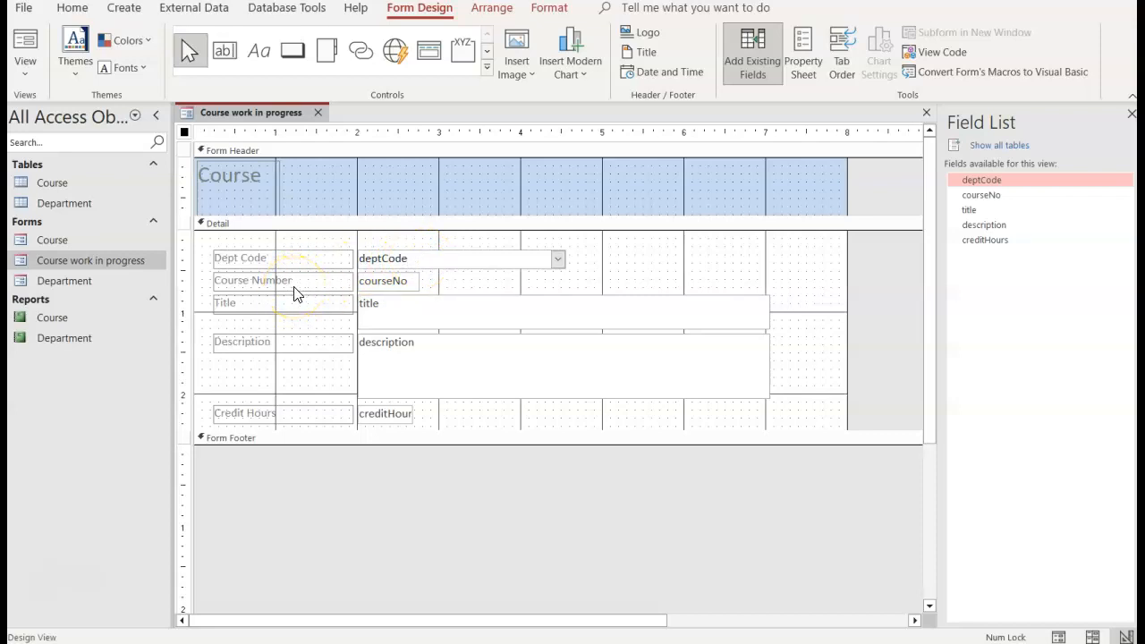
Step: Narrow the title text box in the Detail section so it ends at the 6-inch mark
left_click(614, 308)
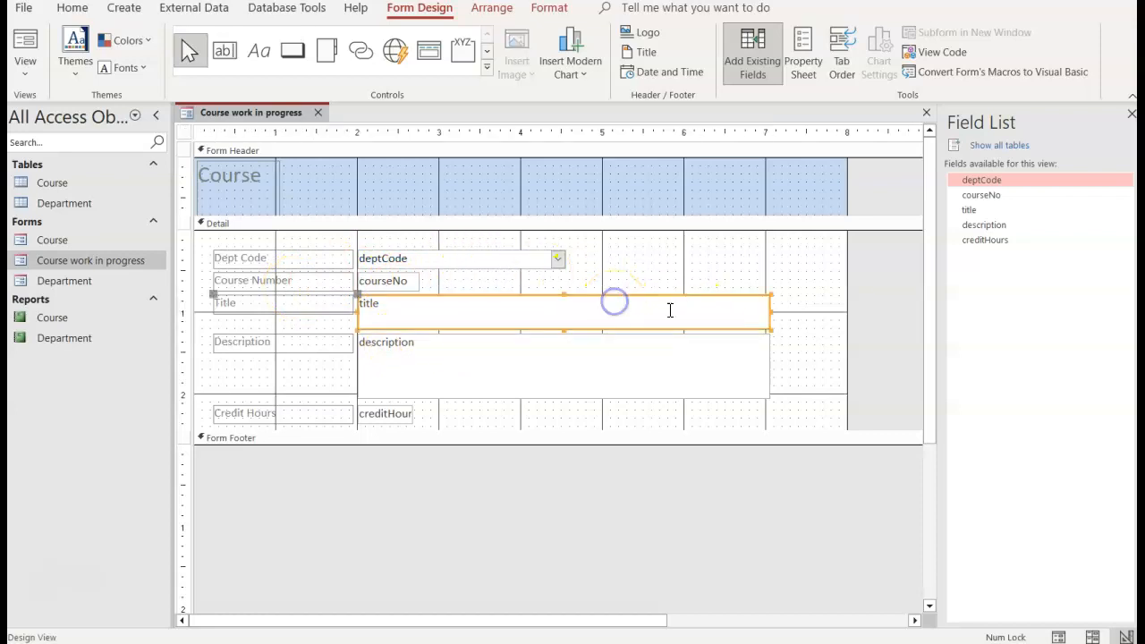
left_click(771, 312)
left_click_drag(768, 309, 686, 308)
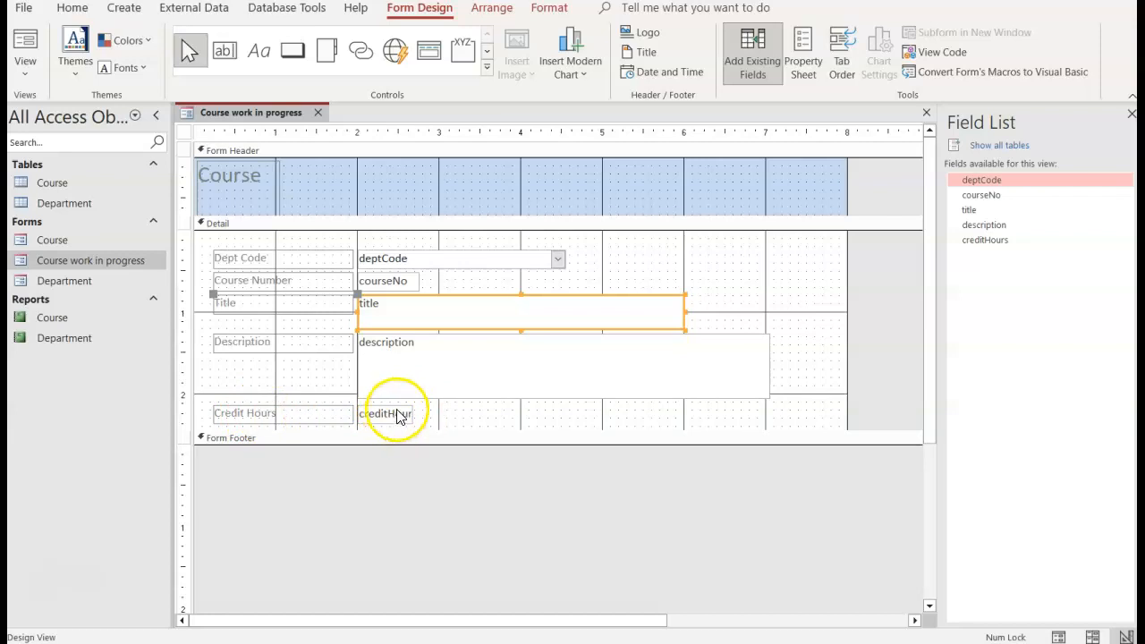
Step: Show the properties of the Course header label and stretch it across the form header to about 7.96 inches wide
double_click(208, 175)
left_click(251, 177)
left_click_drag(251, 177, 197, 176)
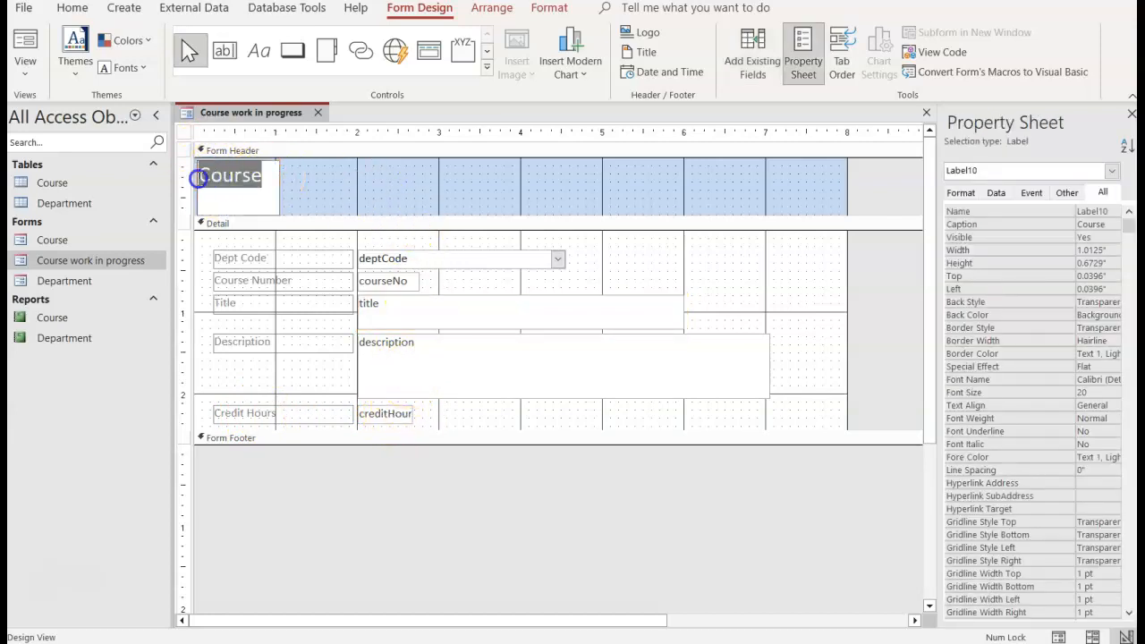
left_click(278, 194)
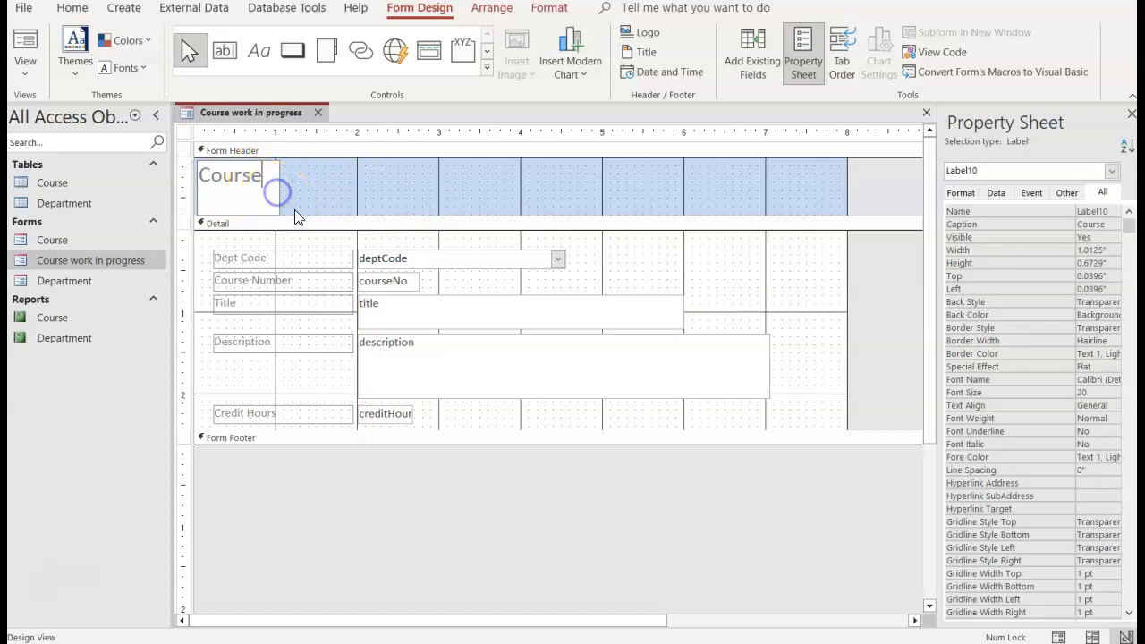
left_click(296, 209)
left_click(272, 195)
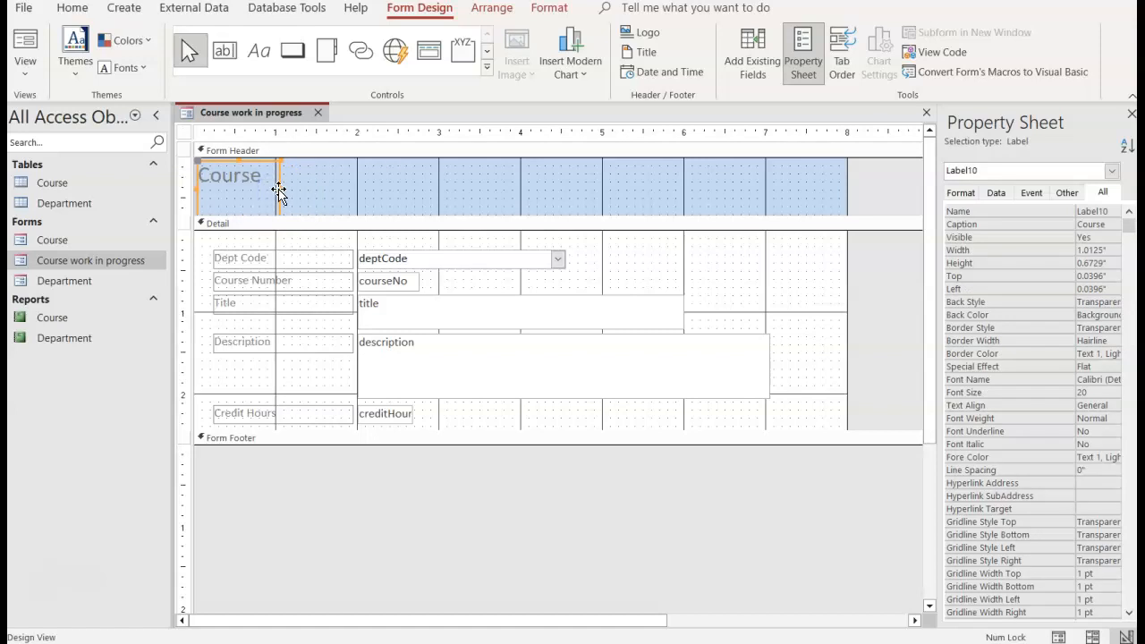
left_click_drag(281, 188, 844, 203)
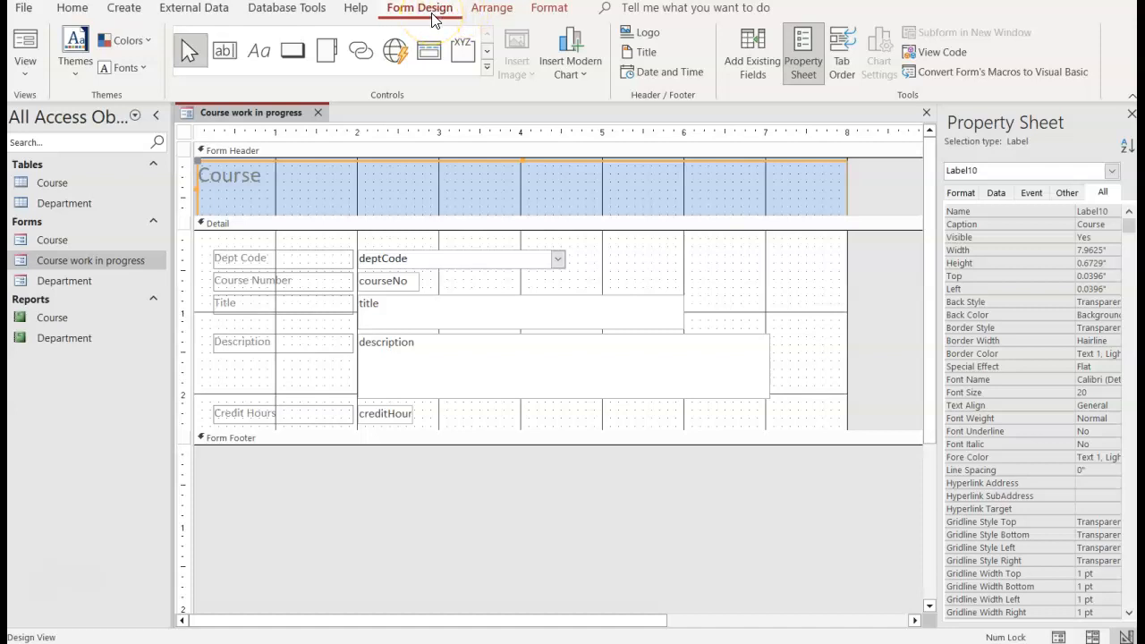
Step: Format the Course header label as centred, bold, 28-point text in the dark orange Accent 6 theme colour
left_click(532, 9)
left_click(299, 67)
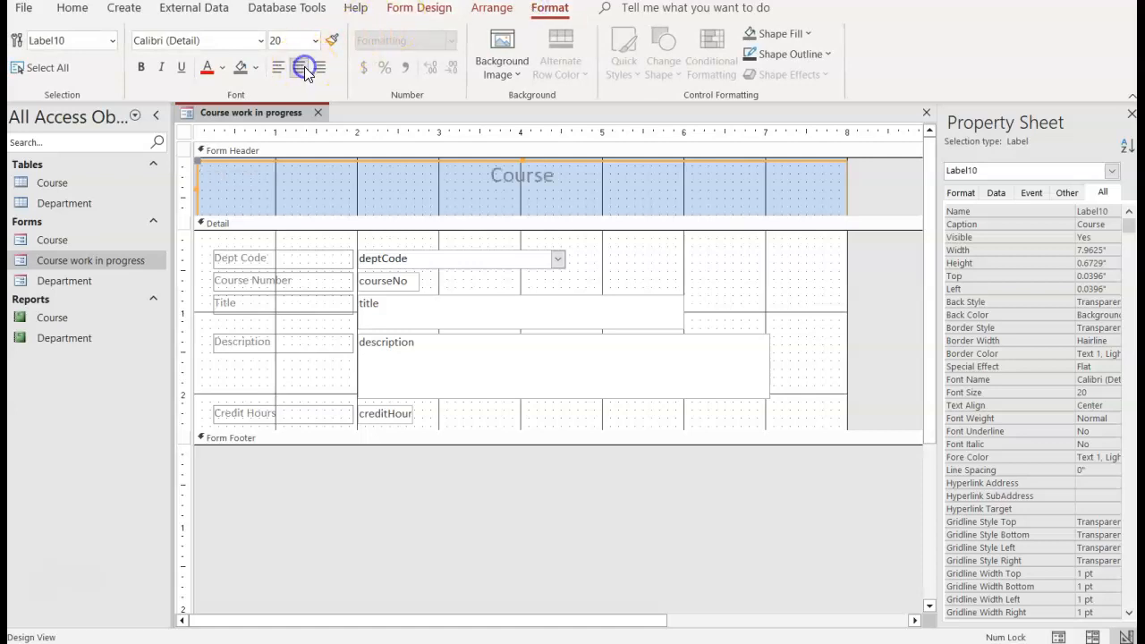
left_click(313, 40)
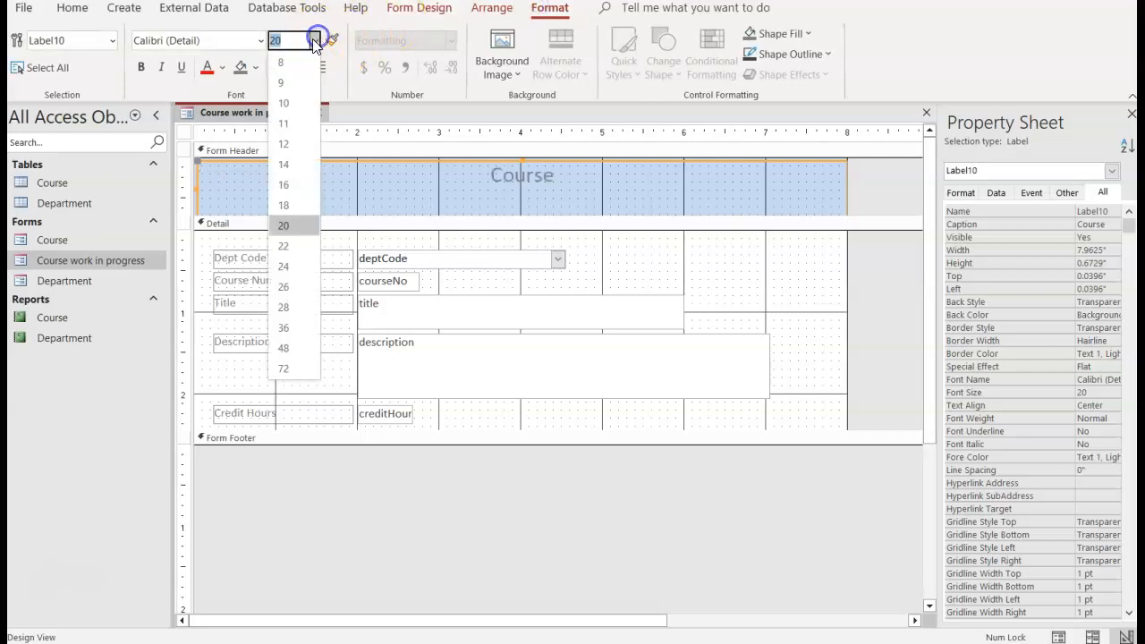
left_click(281, 307)
left_click(143, 70)
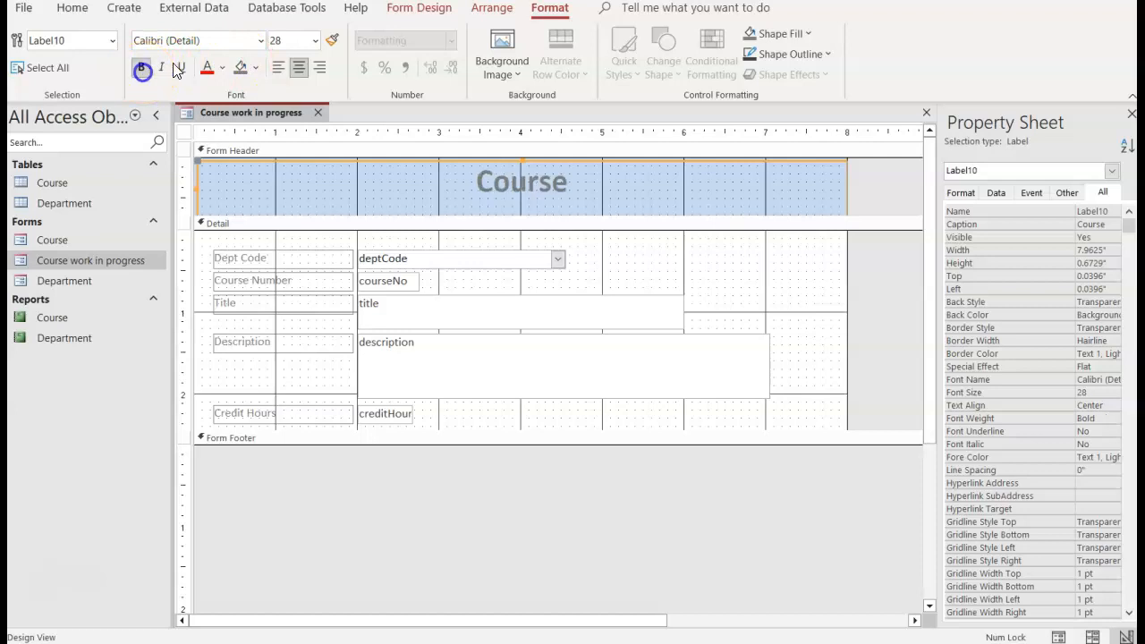
left_click(224, 69)
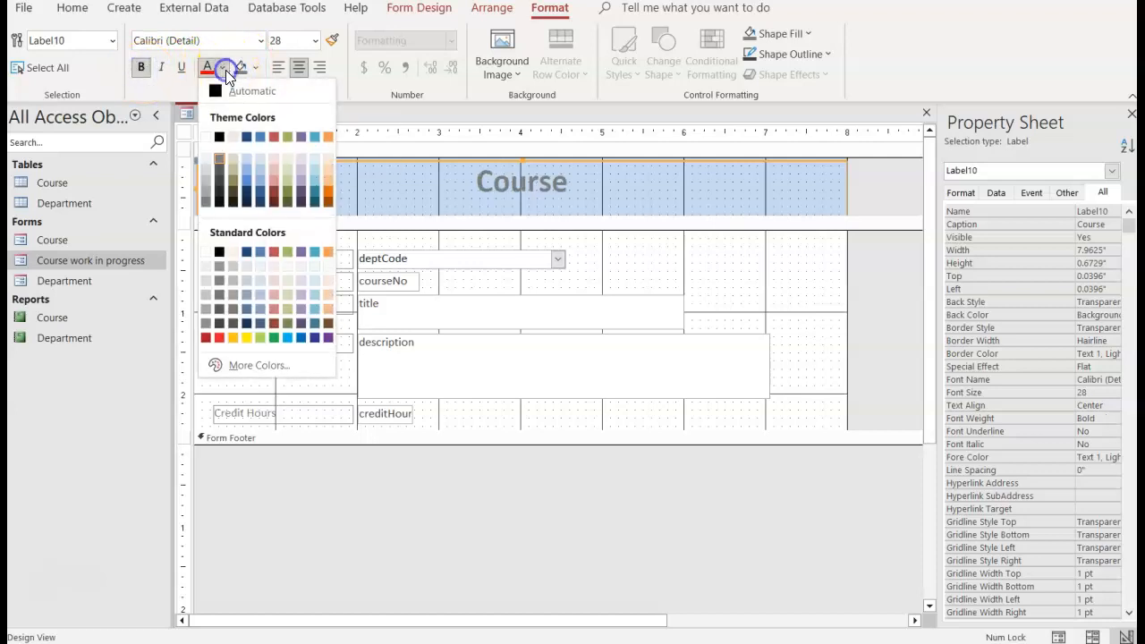
left_click(329, 196)
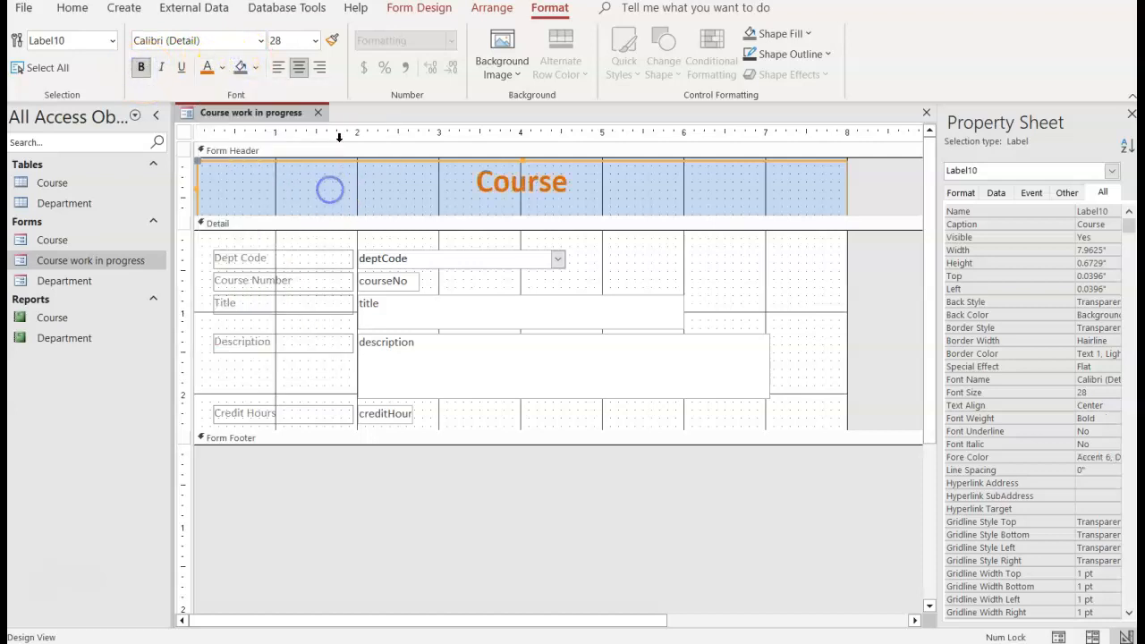
Step: Give the Course header label a light purple Accent 4 background and dark blue Text 2 font colour
left_click(256, 68)
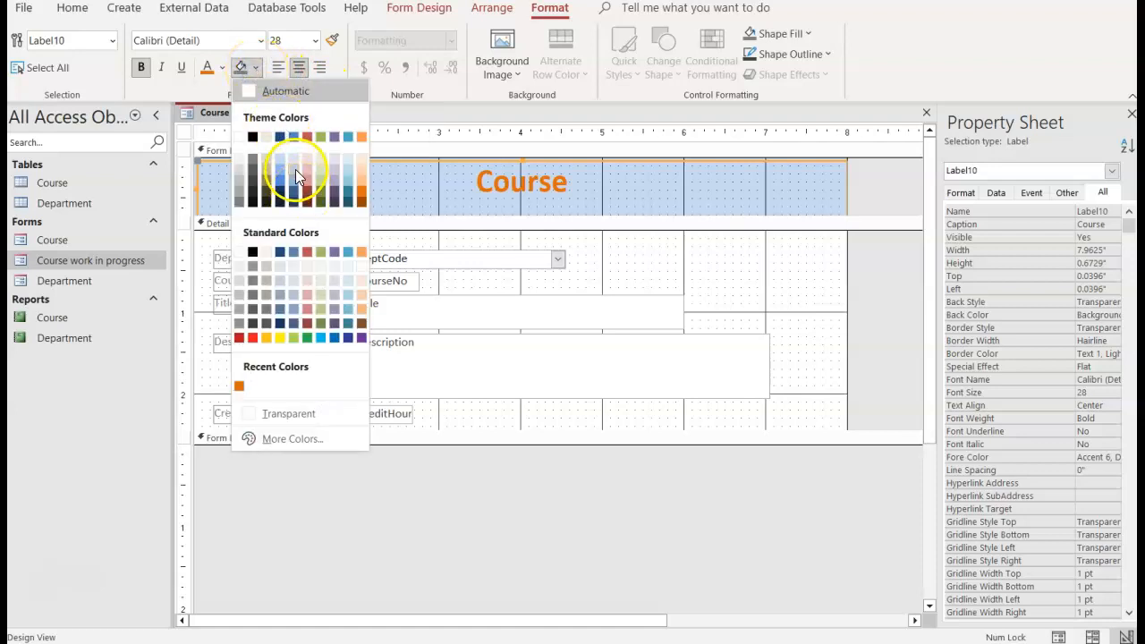
left_click(341, 186)
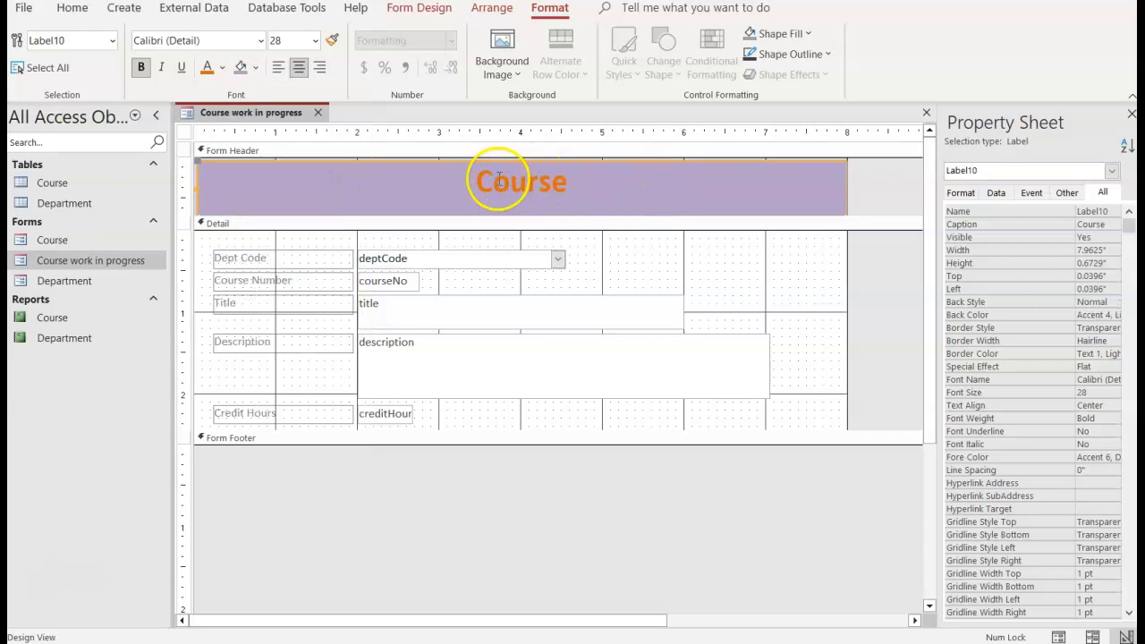
left_click(223, 69)
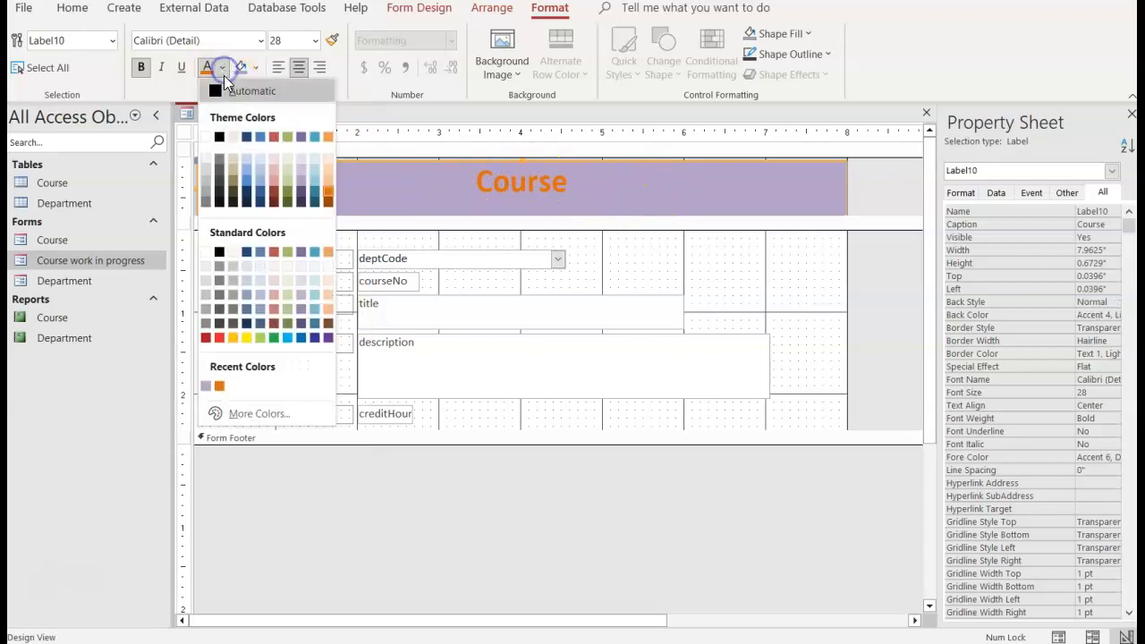
left_click(248, 139)
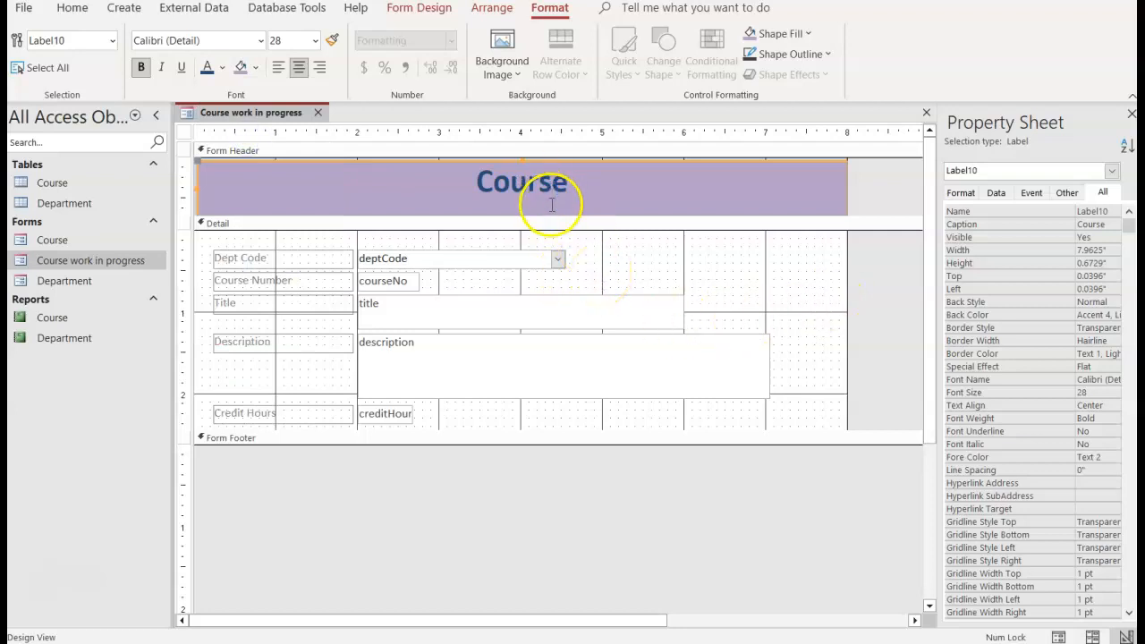
Step: Preview the form's new header formatting in Form View and return to Design View
right_click(271, 115)
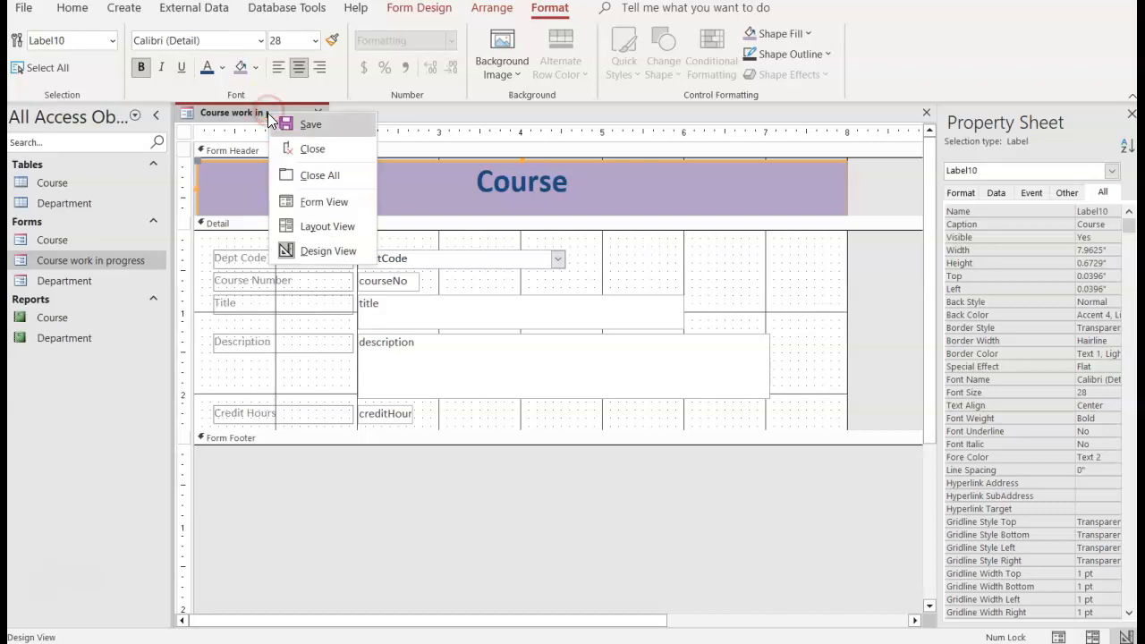
left_click(311, 205)
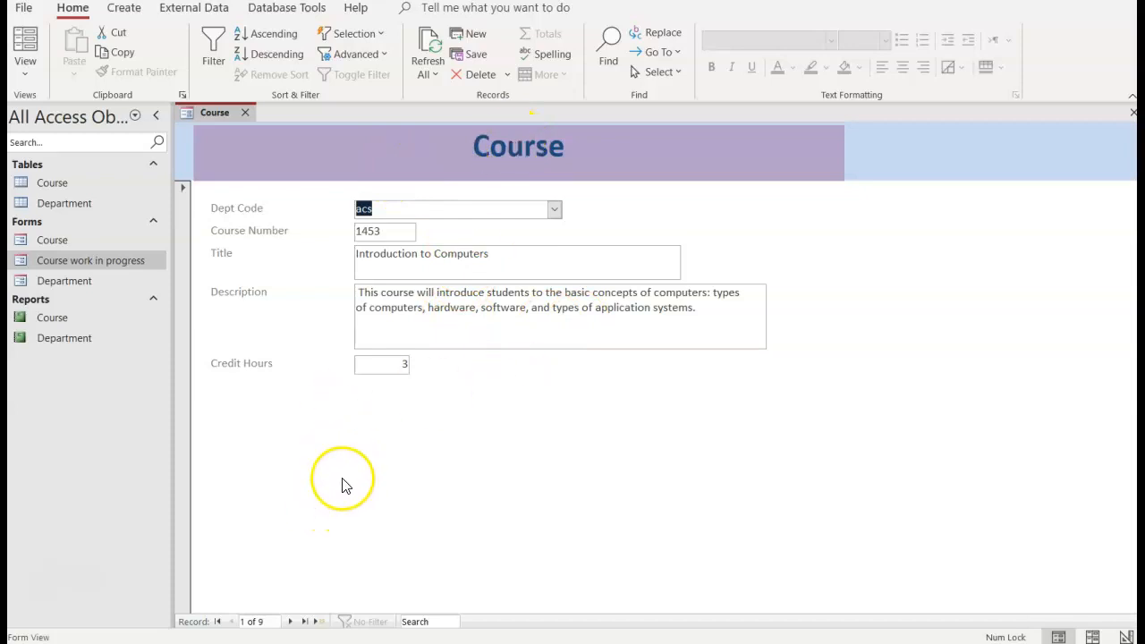
right_click(209, 111)
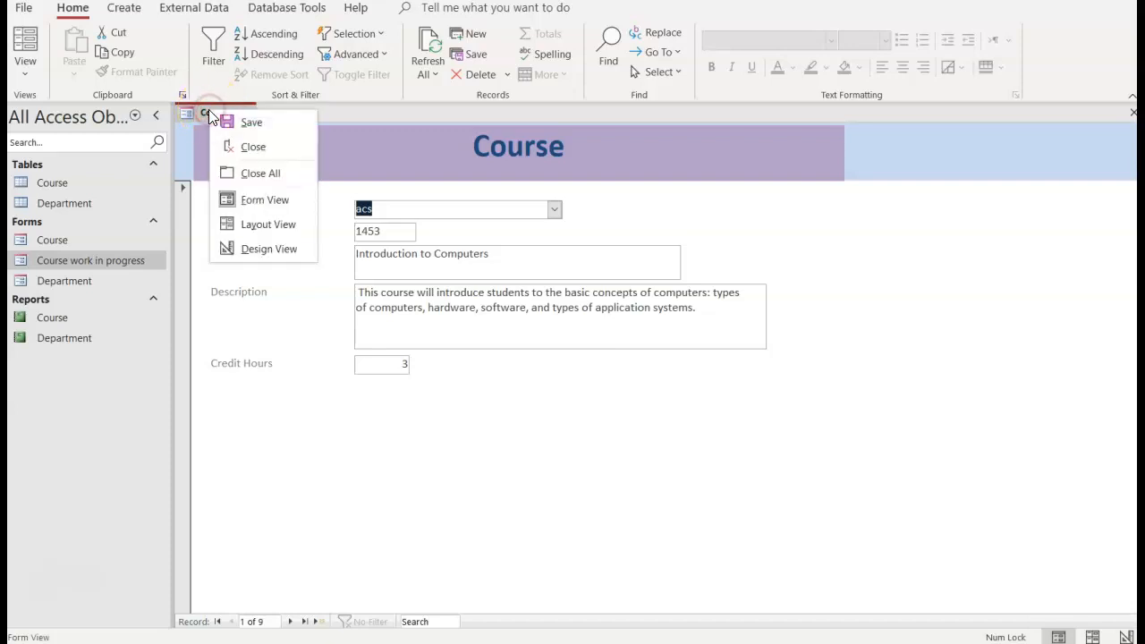
left_click(267, 248)
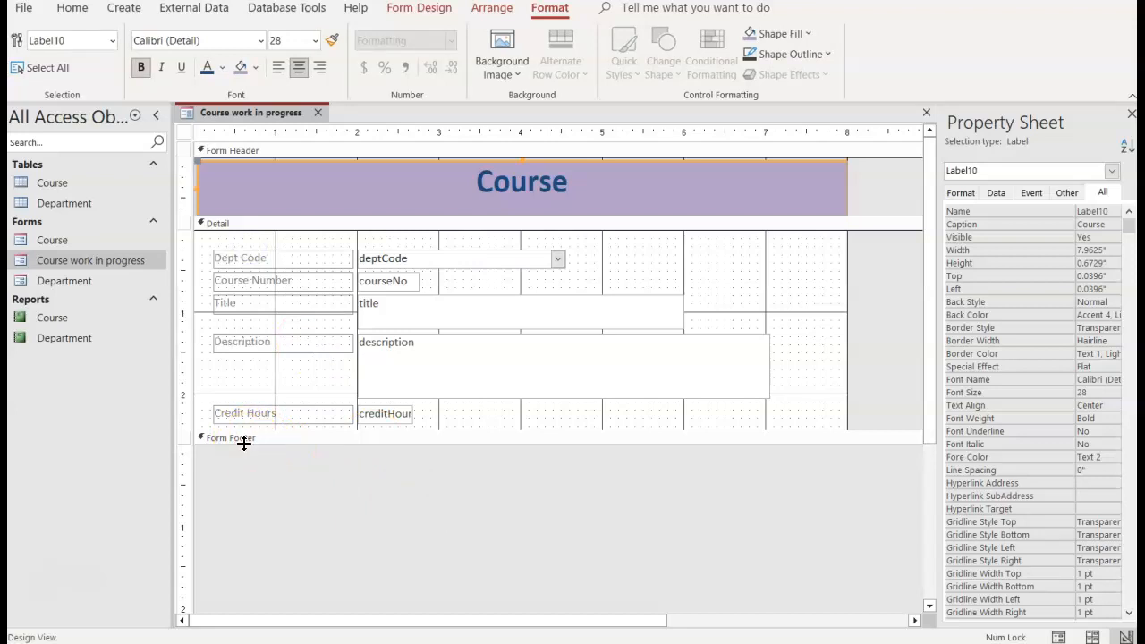
Step: Expand the form footer to about 1.1 inches high and add a label about 3.5 inches wide reading "Have a nice day!"
left_click_drag(244, 442, 246, 530)
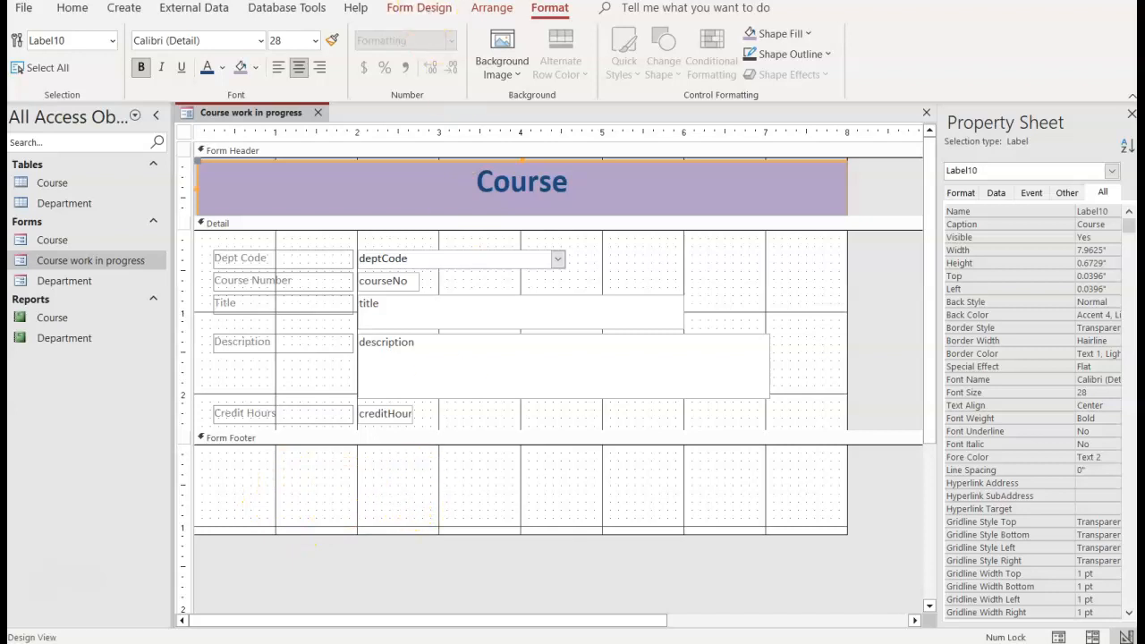
left_click(420, 9)
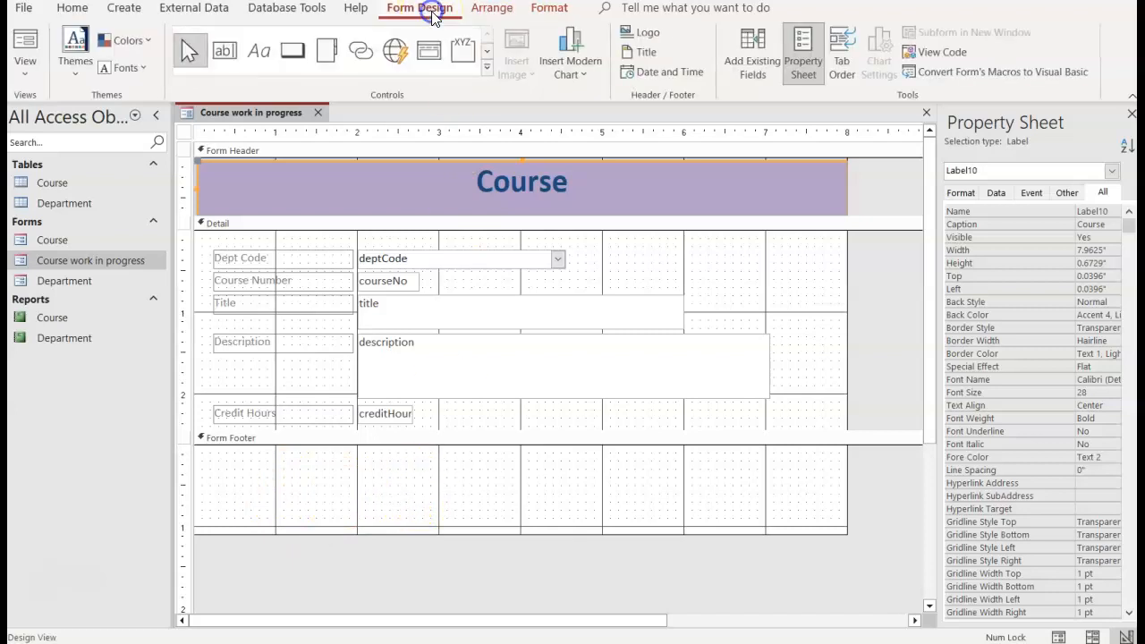
left_click(259, 54)
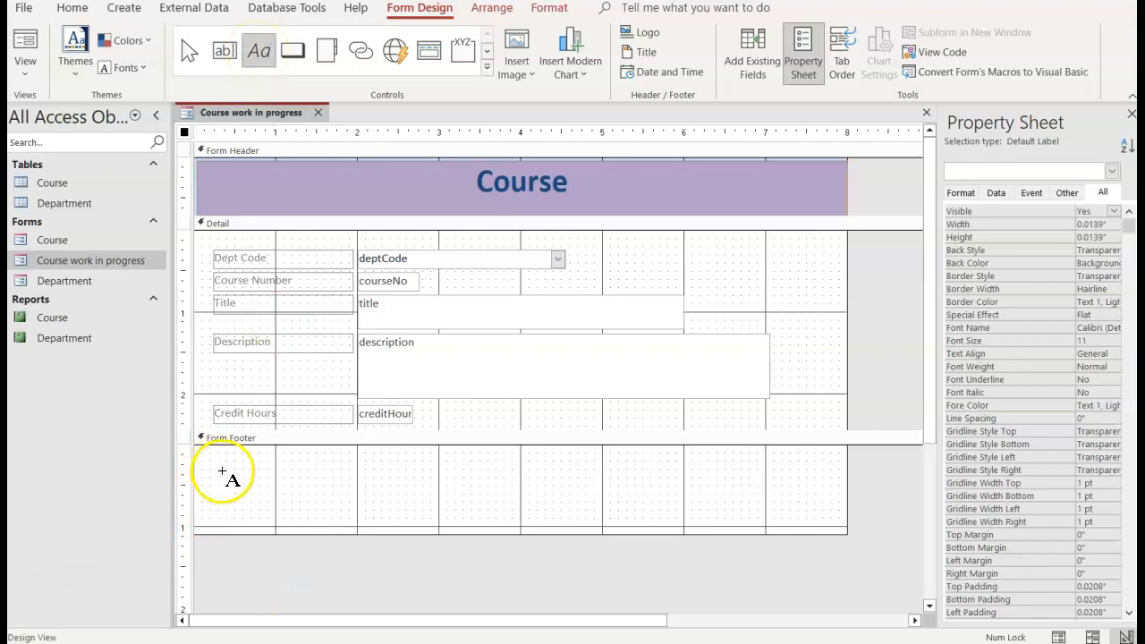
left_click_drag(215, 462, 504, 510)
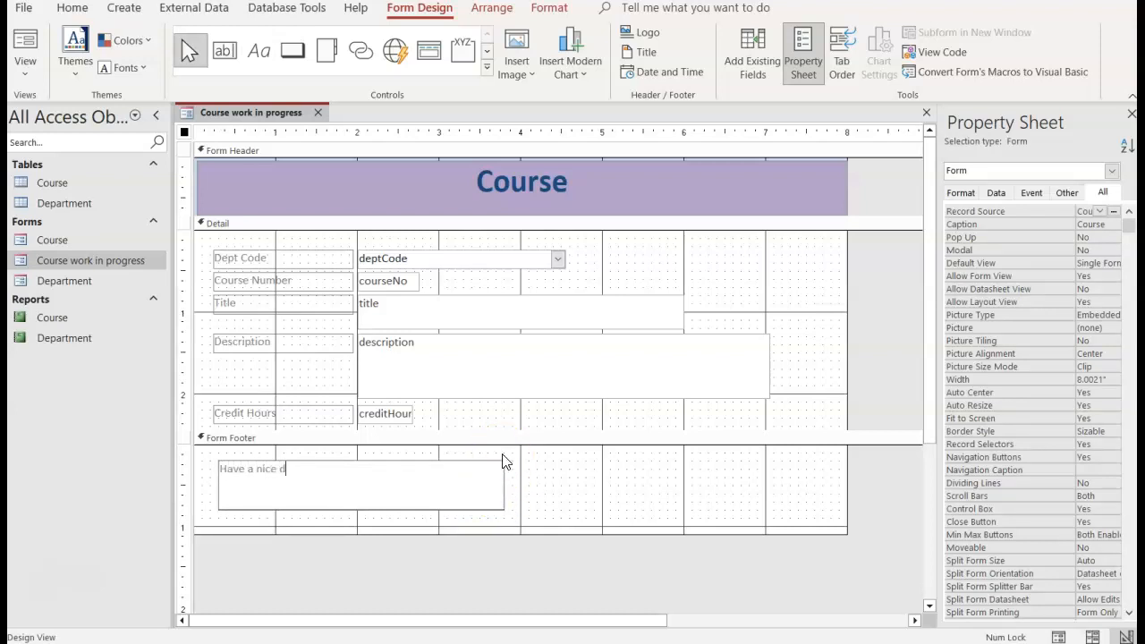
key("ctrl+a")
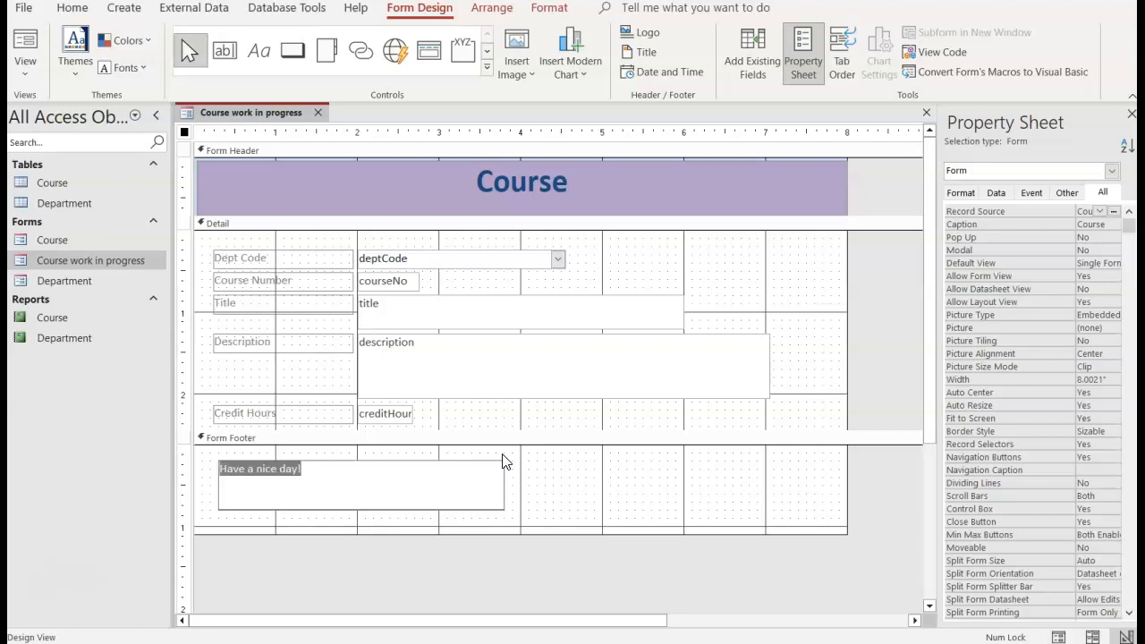
left_click(534, 9)
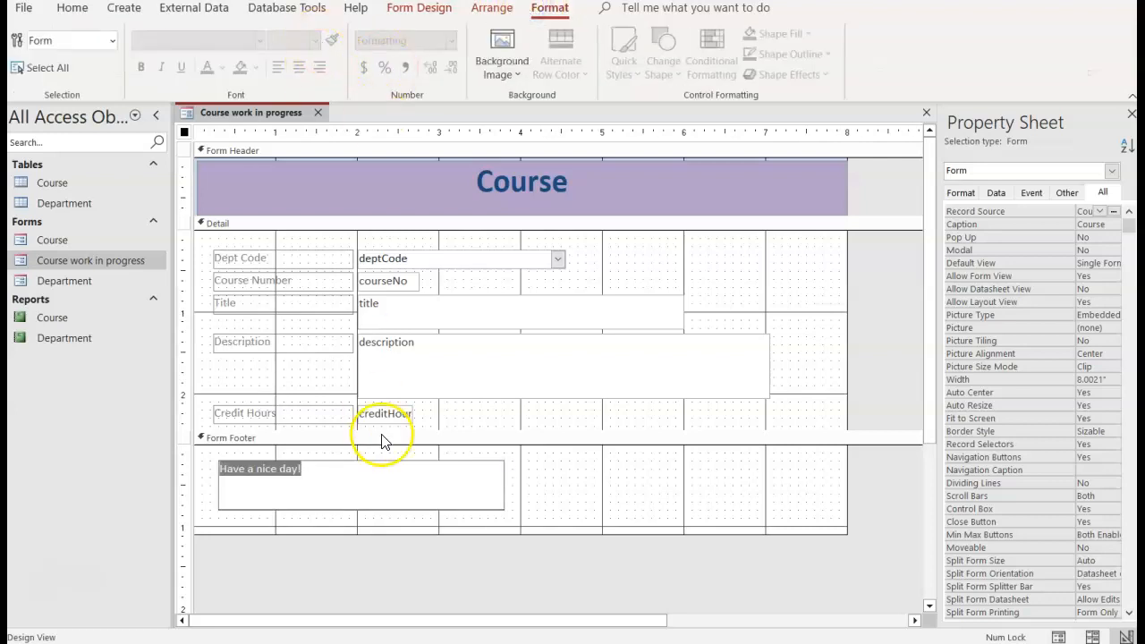
left_click(370, 474)
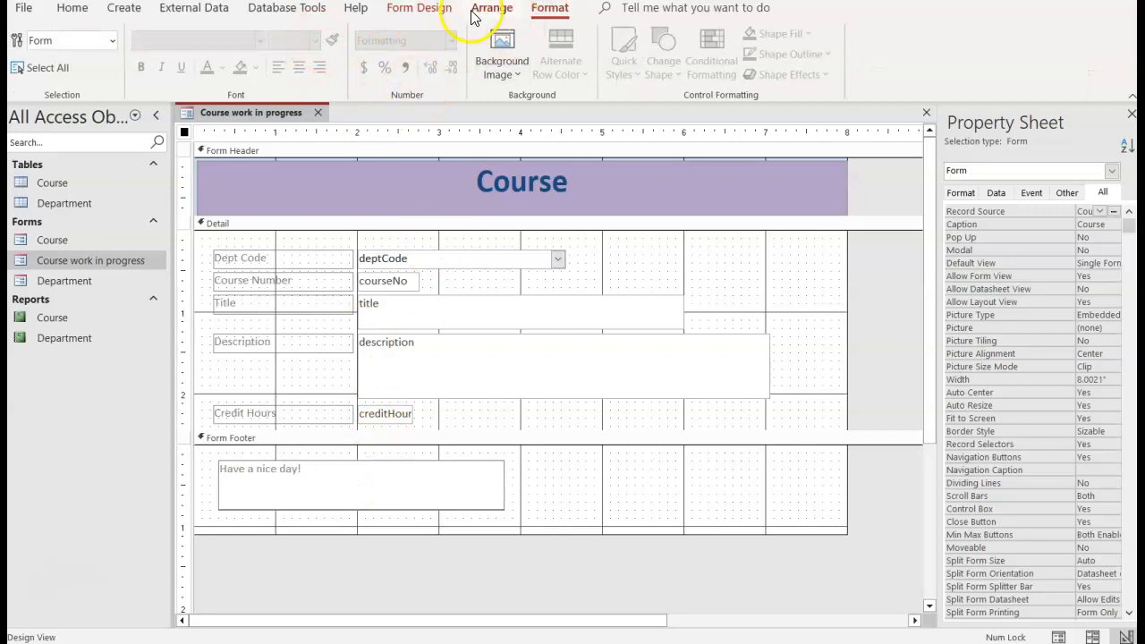
Step: Apply the Candara theme fonts and the Red Orange theme colours to the form
left_click(410, 8)
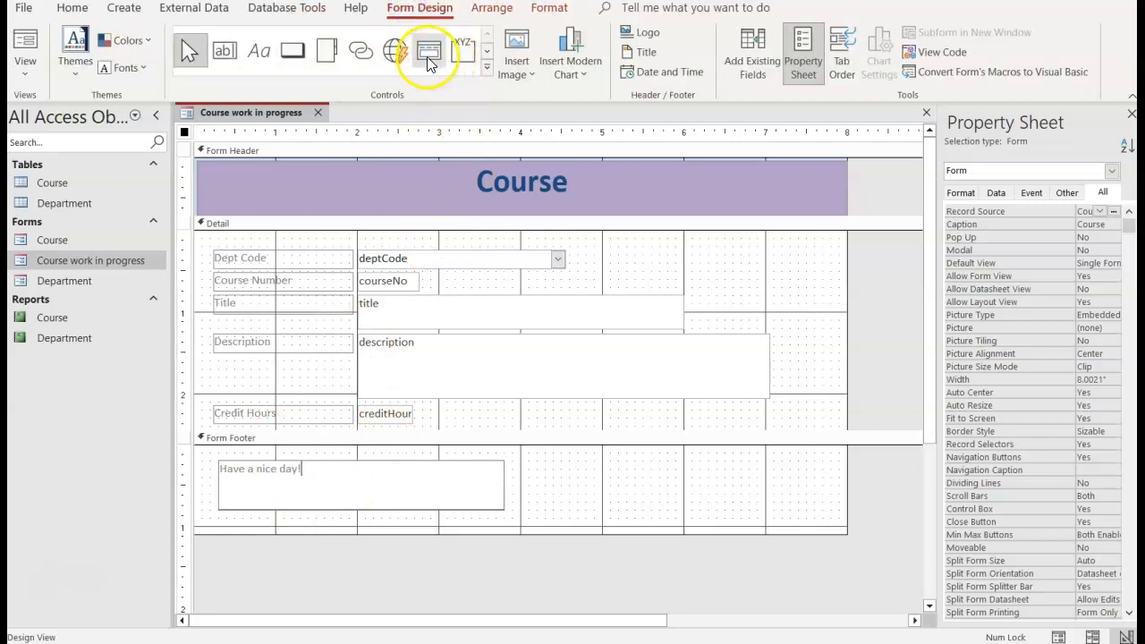
left_click_drag(309, 469, 225, 469)
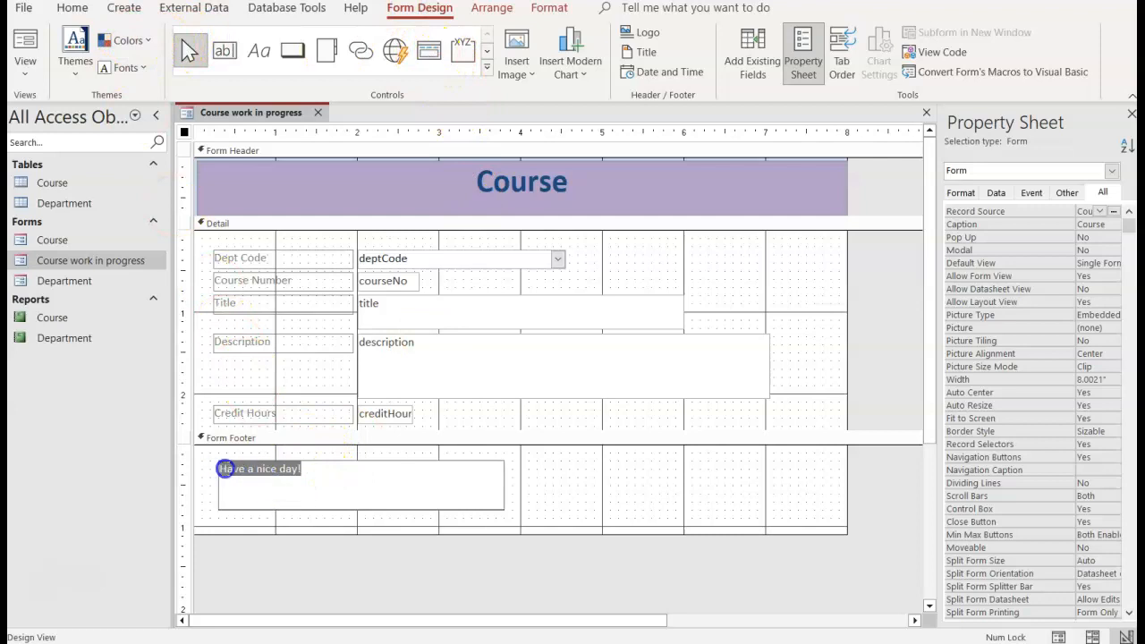
left_click(136, 66)
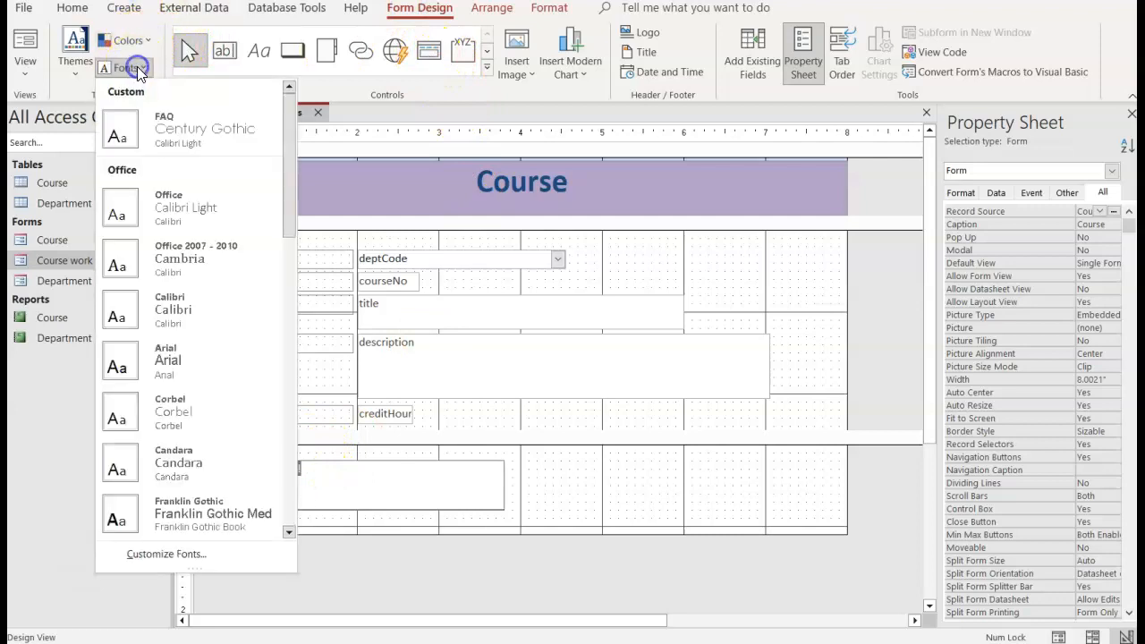
left_click(189, 464)
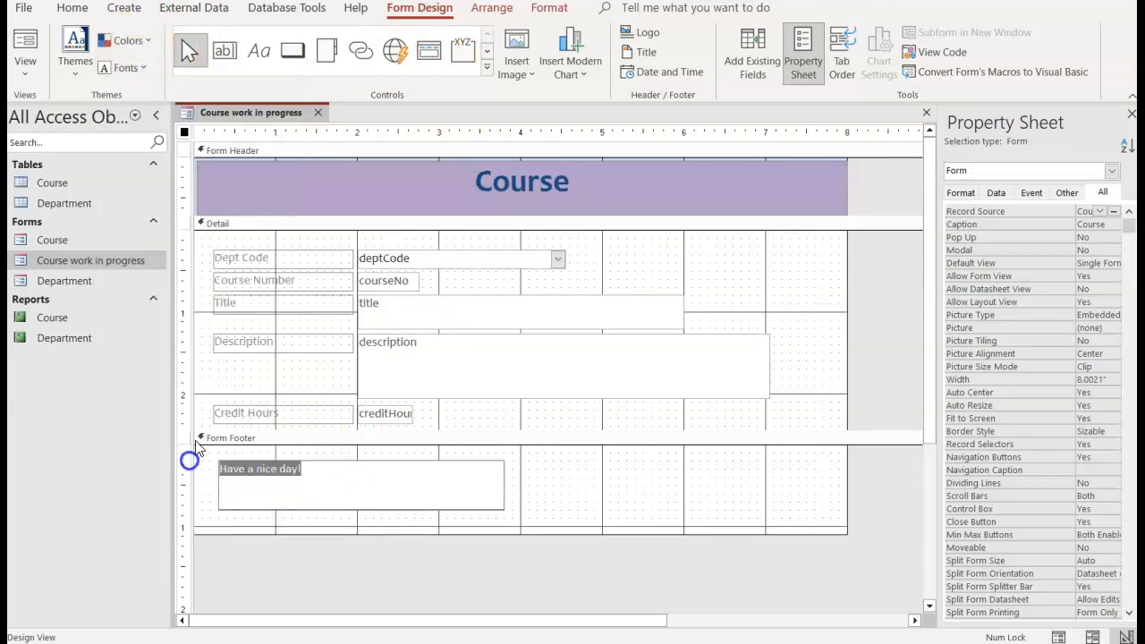
left_click(122, 40)
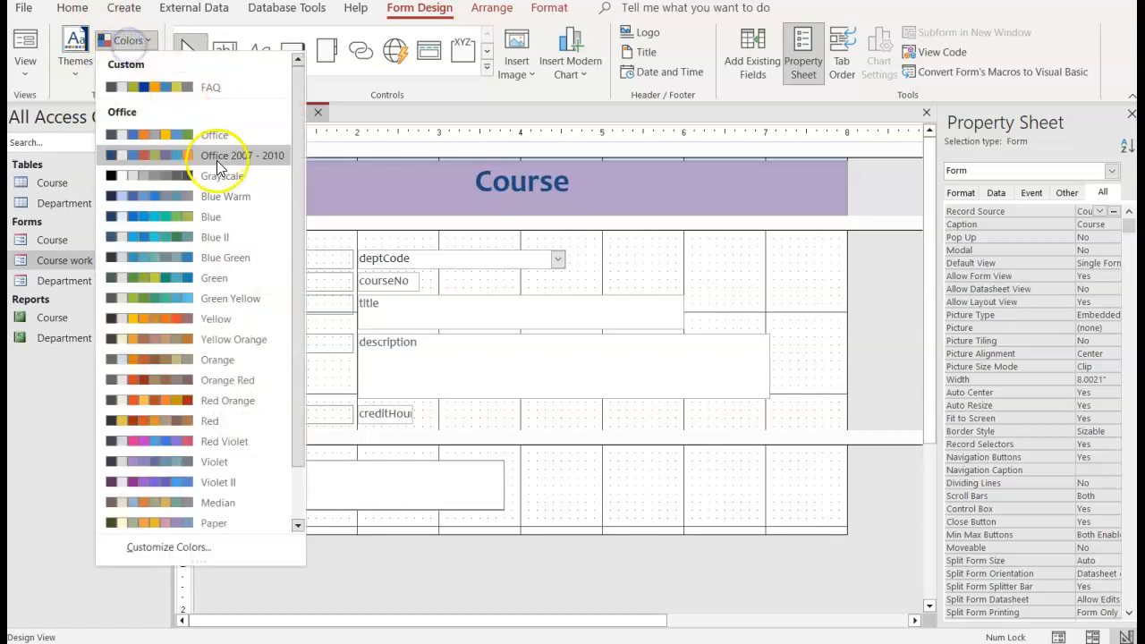
left_click(234, 400)
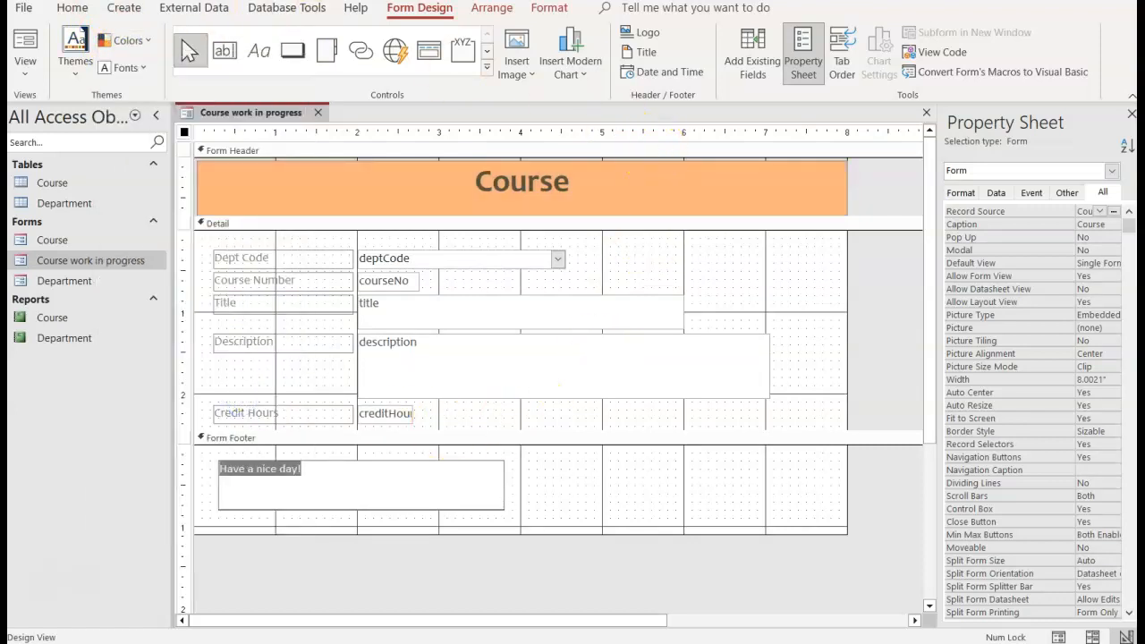
Step: Format the "Have a nice day!" footer label as bold 20-point text with a light pink Accent 1 background
left_click(533, 11)
left_click(501, 8)
left_click(337, 475)
left_click_drag(337, 474, 196, 467)
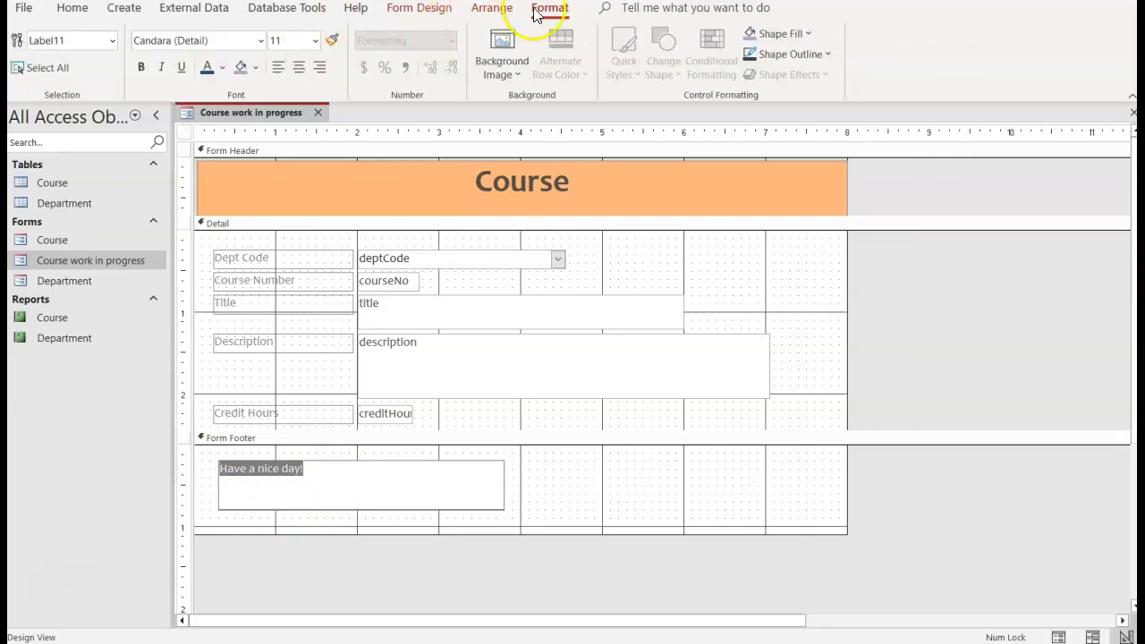
left_click(315, 41)
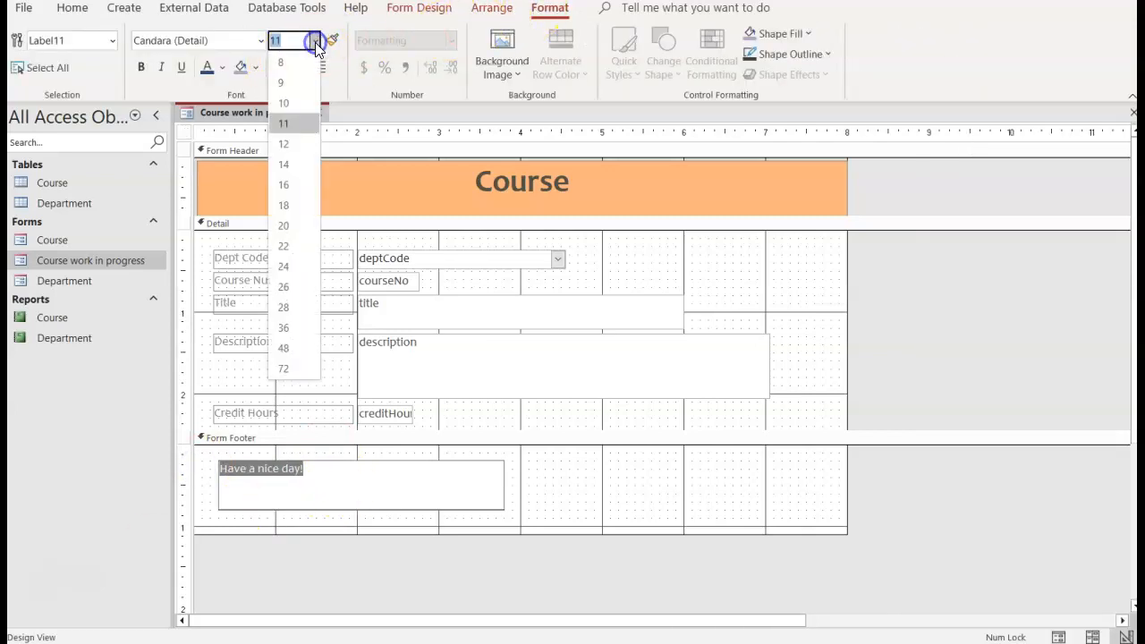
left_click(299, 226)
left_click(141, 67)
left_click(254, 69)
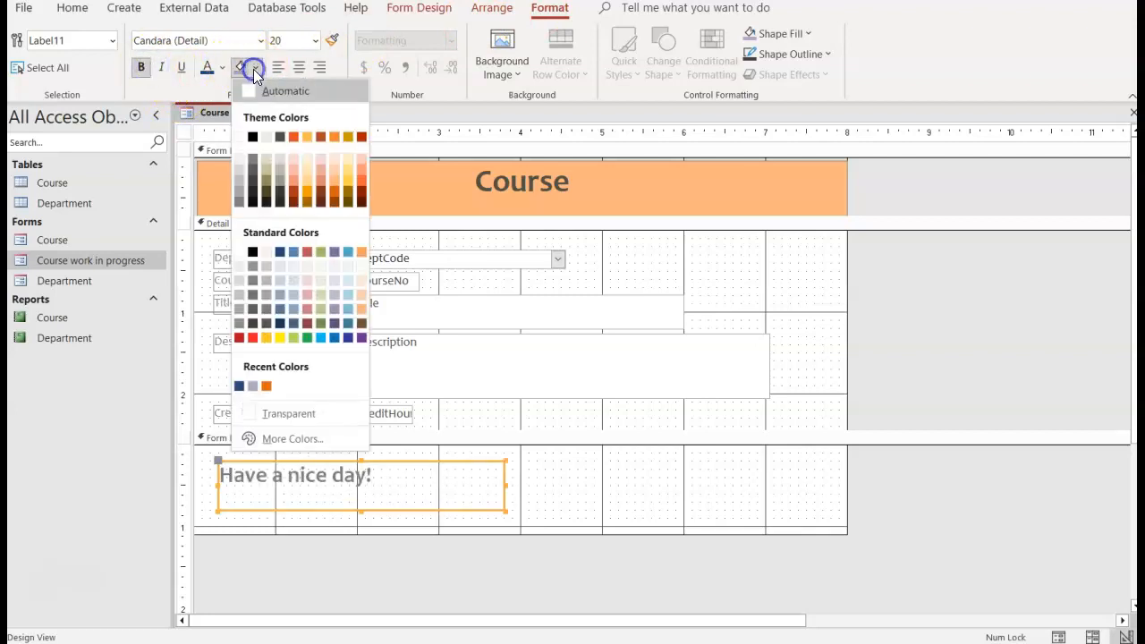
left_click(296, 159)
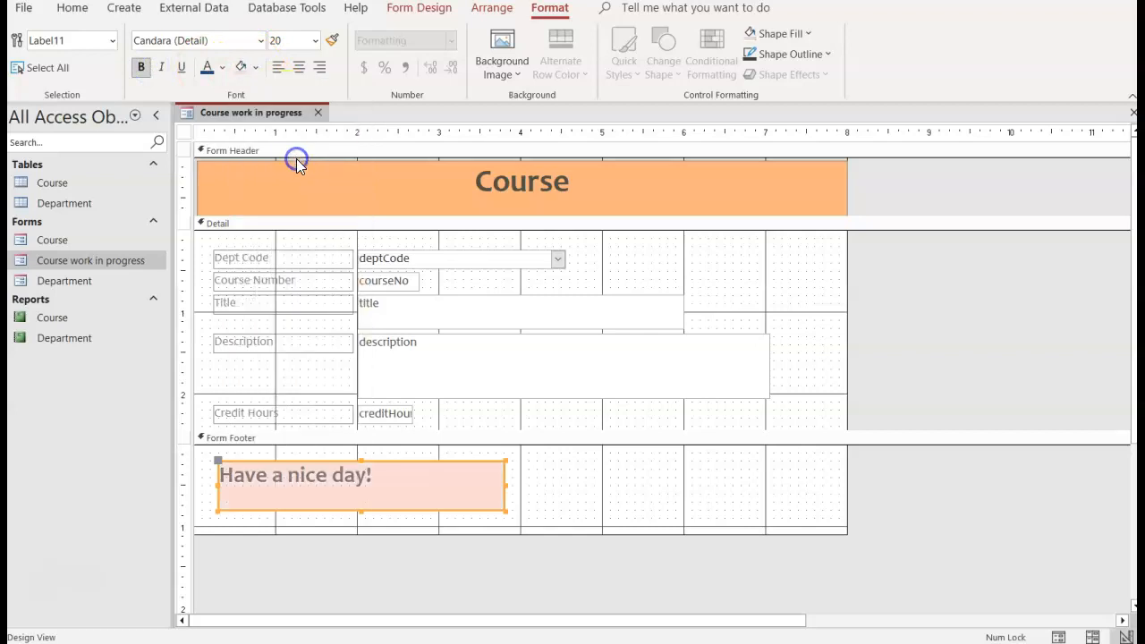
left_click(439, 477)
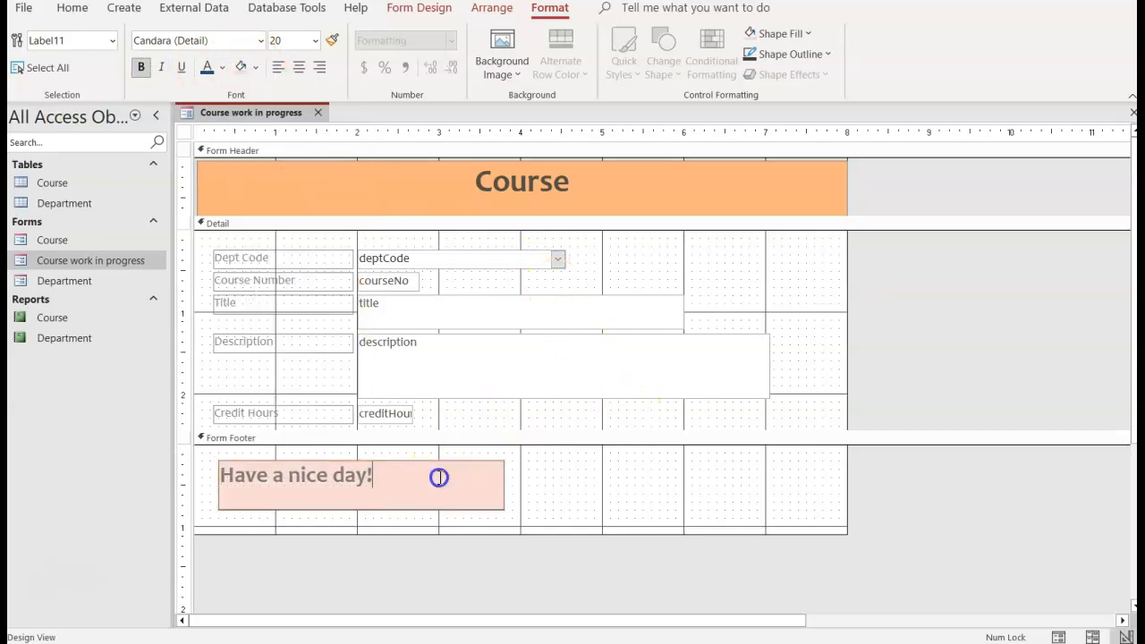
Step: Check the form in Form View by browsing forward to the fourth record and back to the first, returning to Design View
right_click(246, 117)
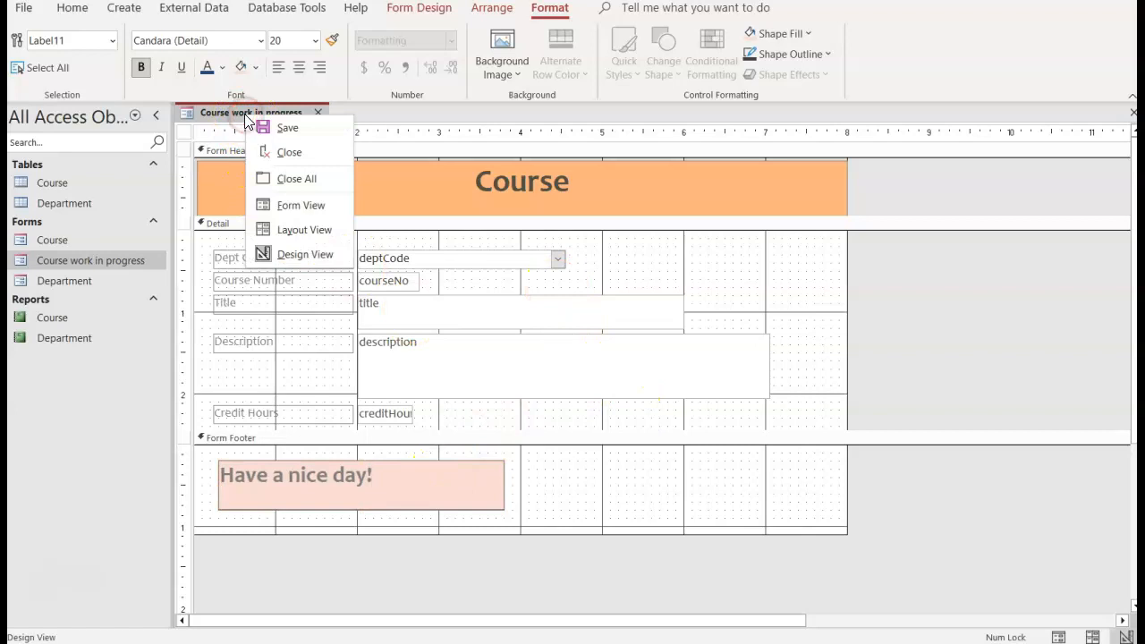
left_click(289, 205)
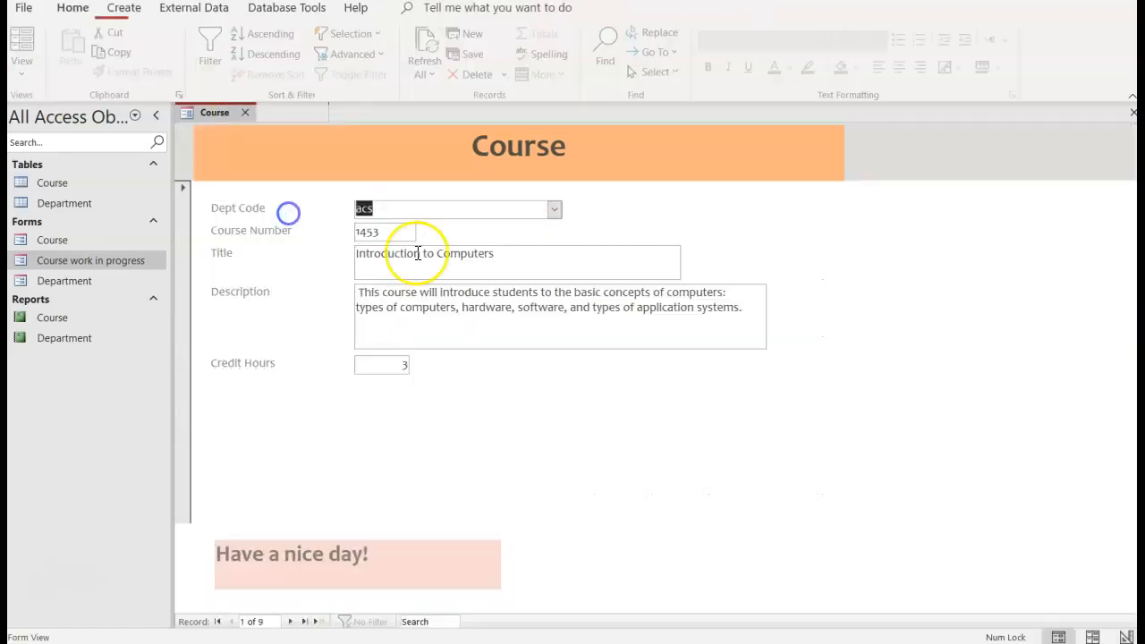
left_click(289, 622)
left_click(289, 622)
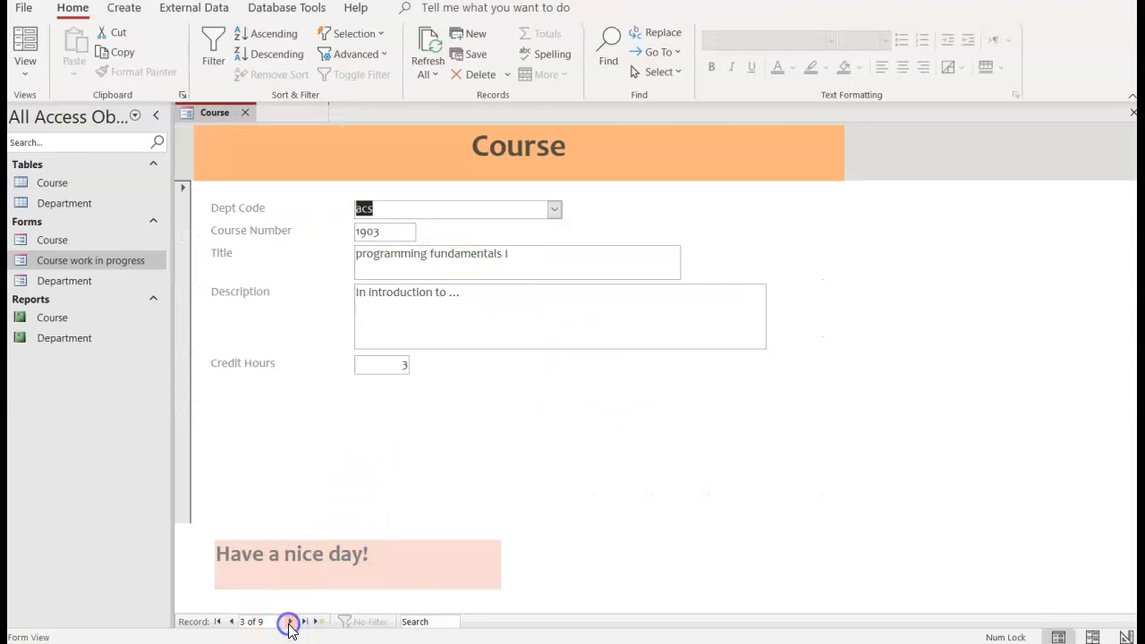
left_click(289, 622)
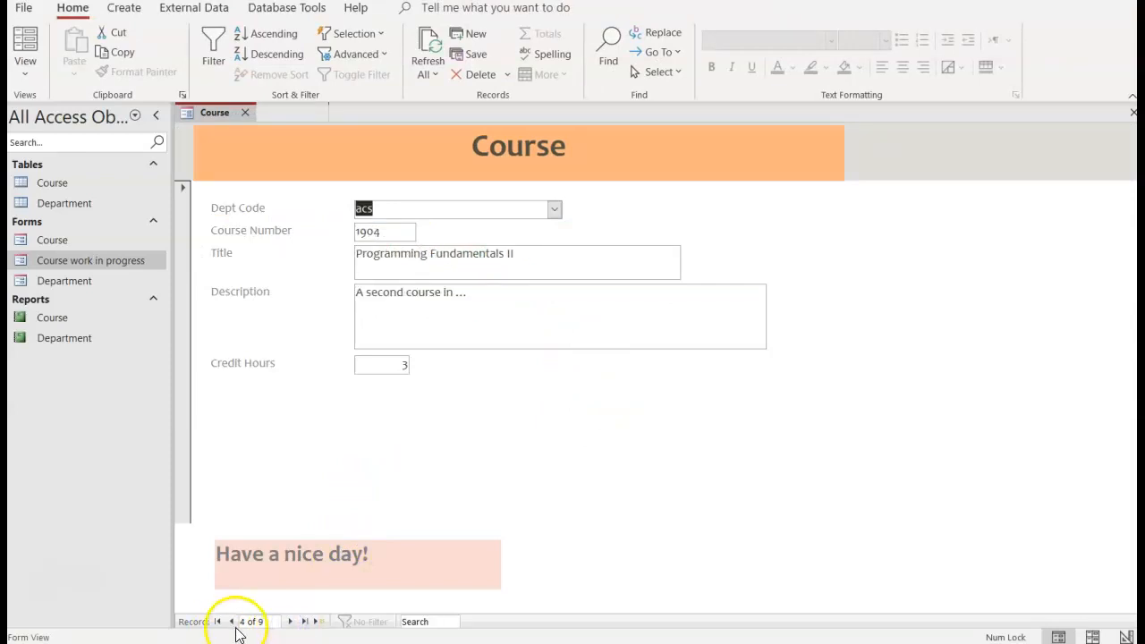
left_click(231, 622)
left_click(232, 622)
left_click(231, 622)
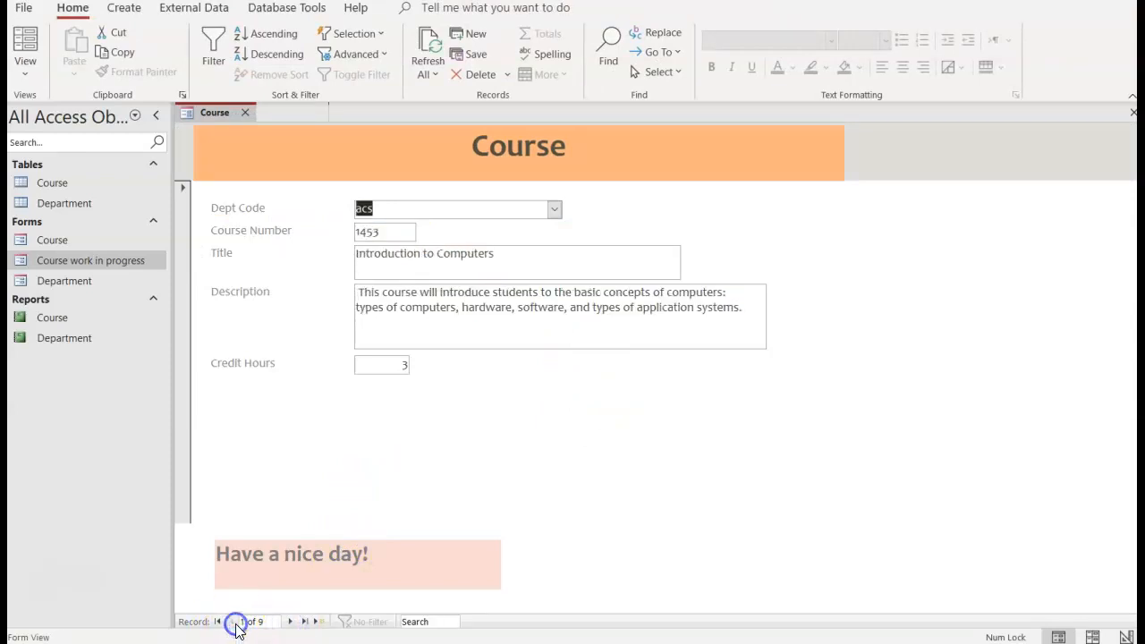
right_click(222, 115)
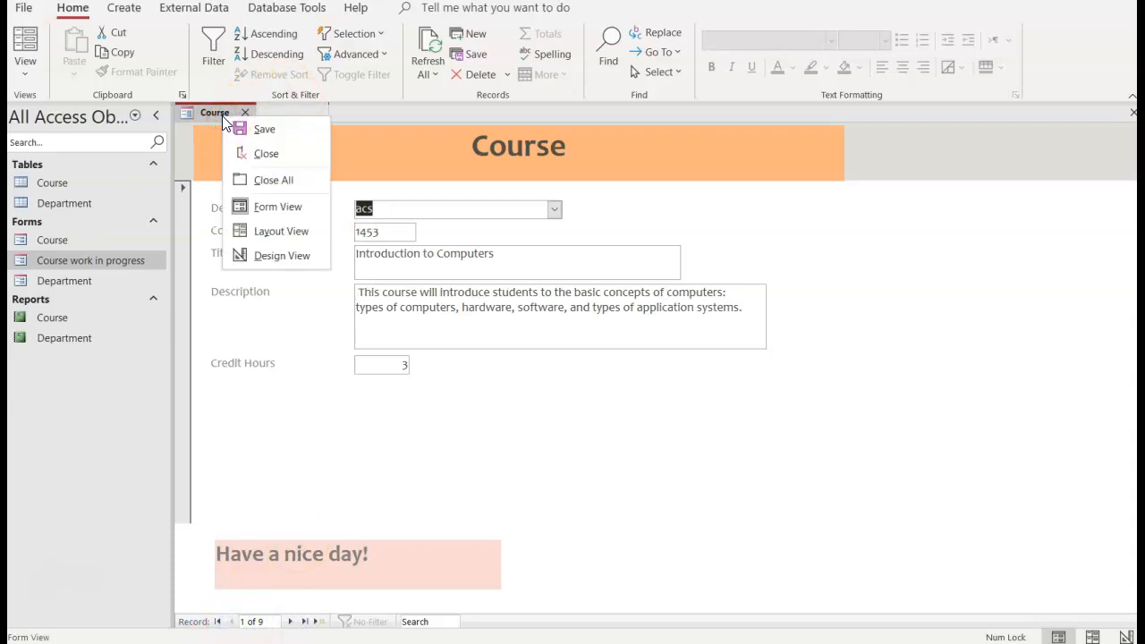
left_click(270, 257)
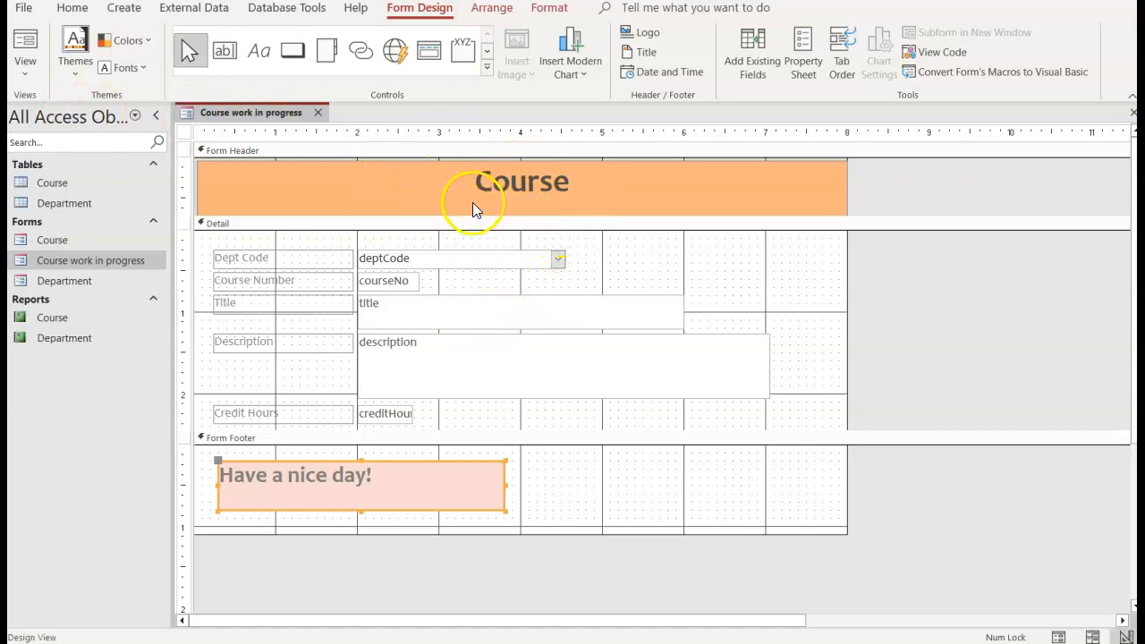
Step: Fill the background of the "Course" title label in the form header with a light gold theme colour
left_click(446, 189)
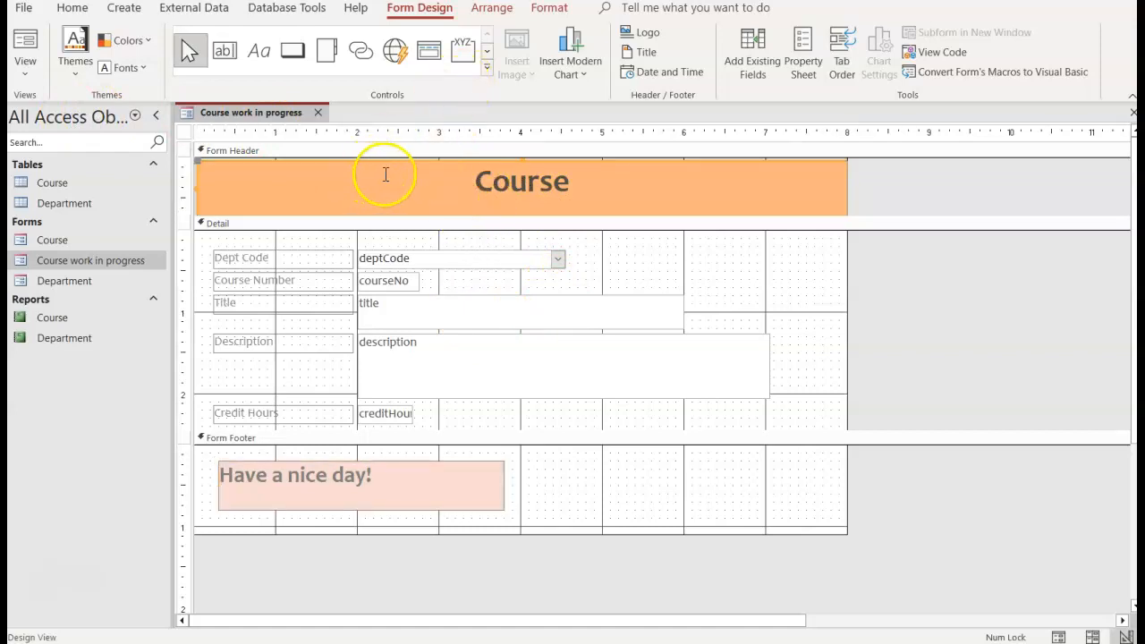
left_click(447, 183)
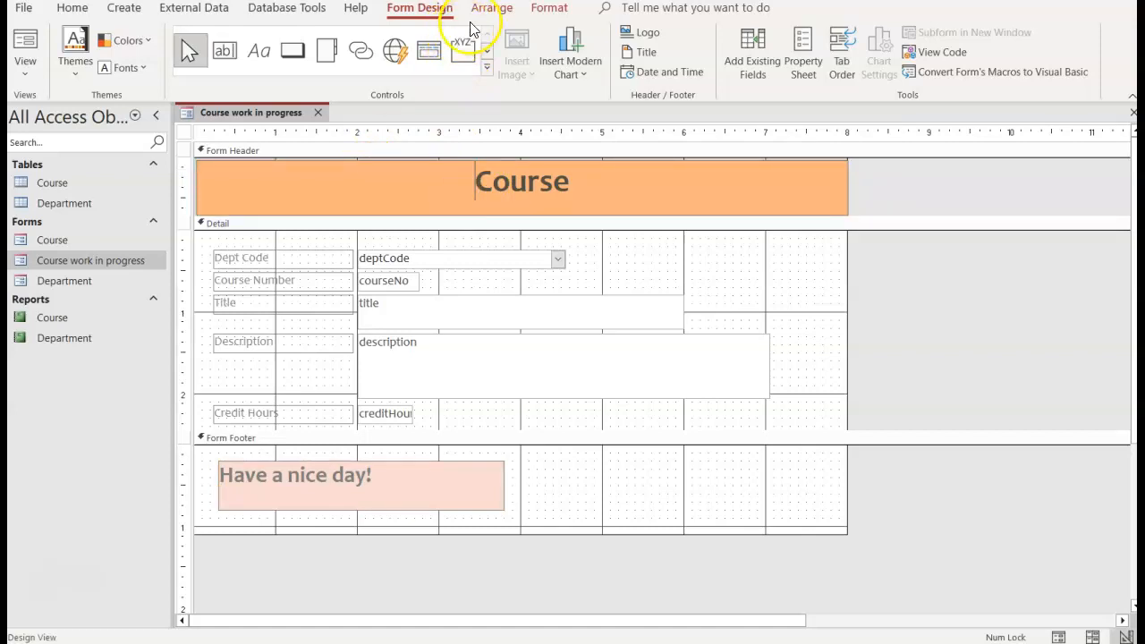
left_click(541, 11)
left_click(255, 67)
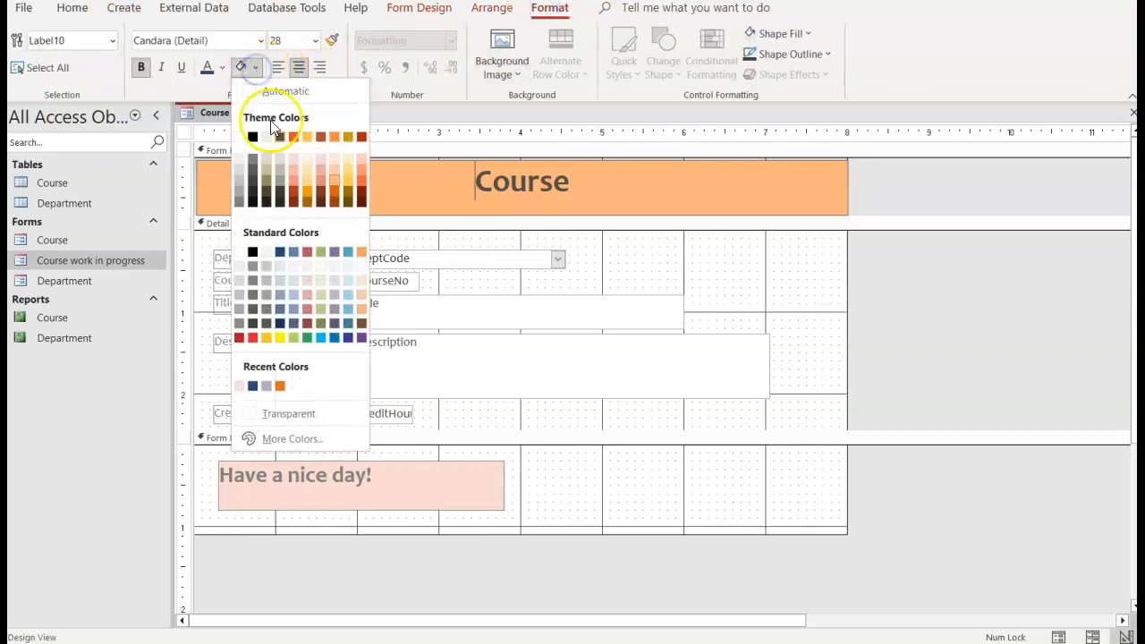
left_click(347, 159)
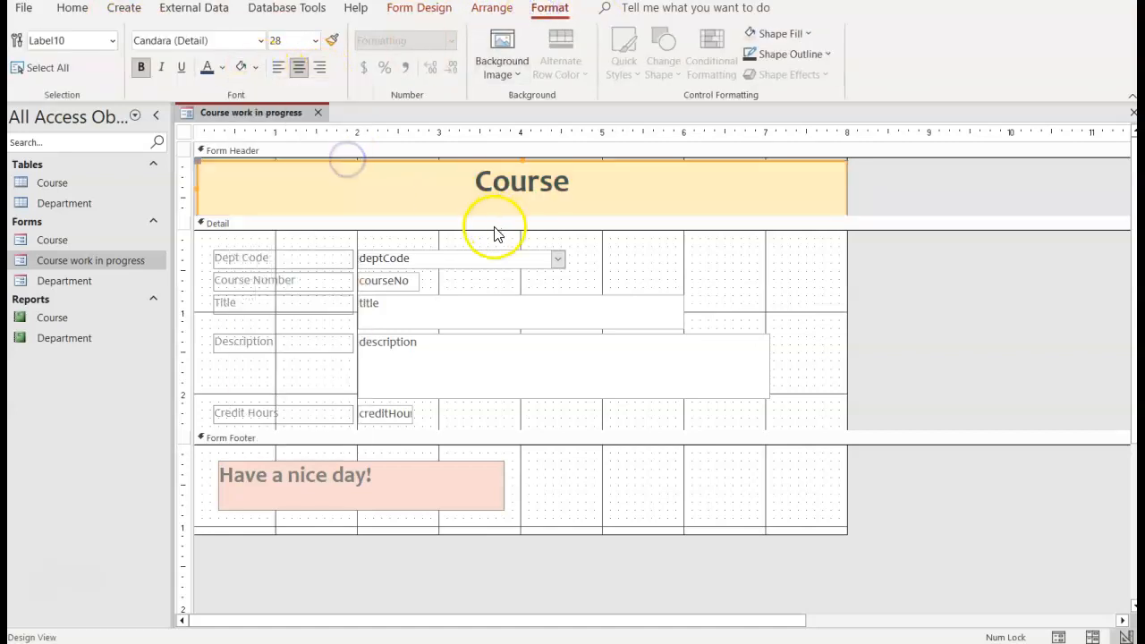
Step: Preview the working form in Form View, and close it with its design changes saved
right_click(223, 116)
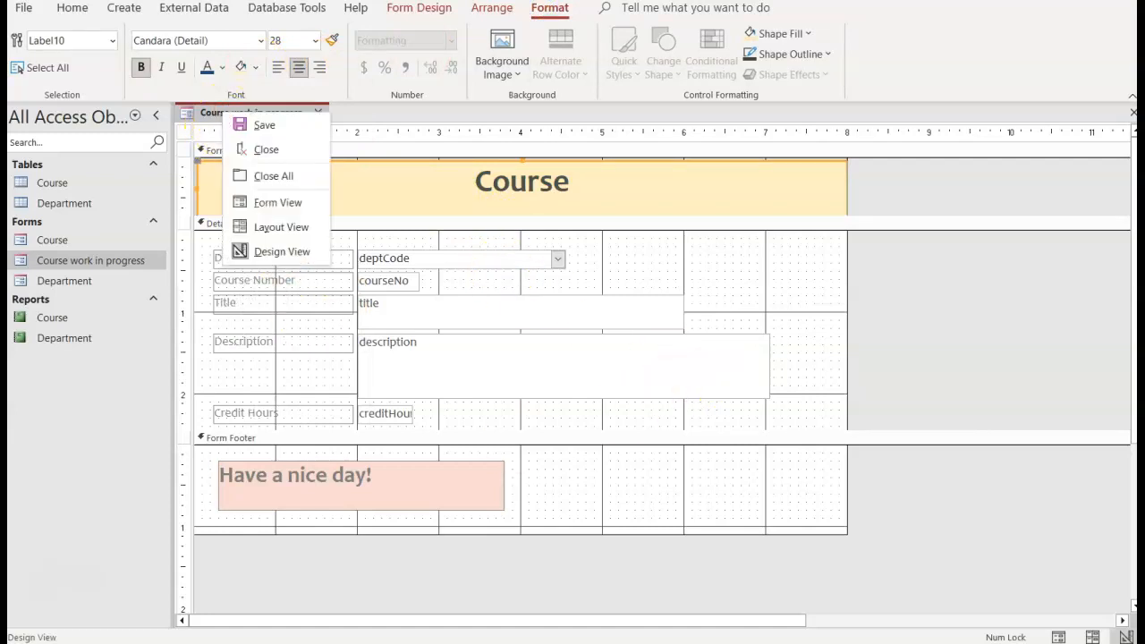
left_click(247, 202)
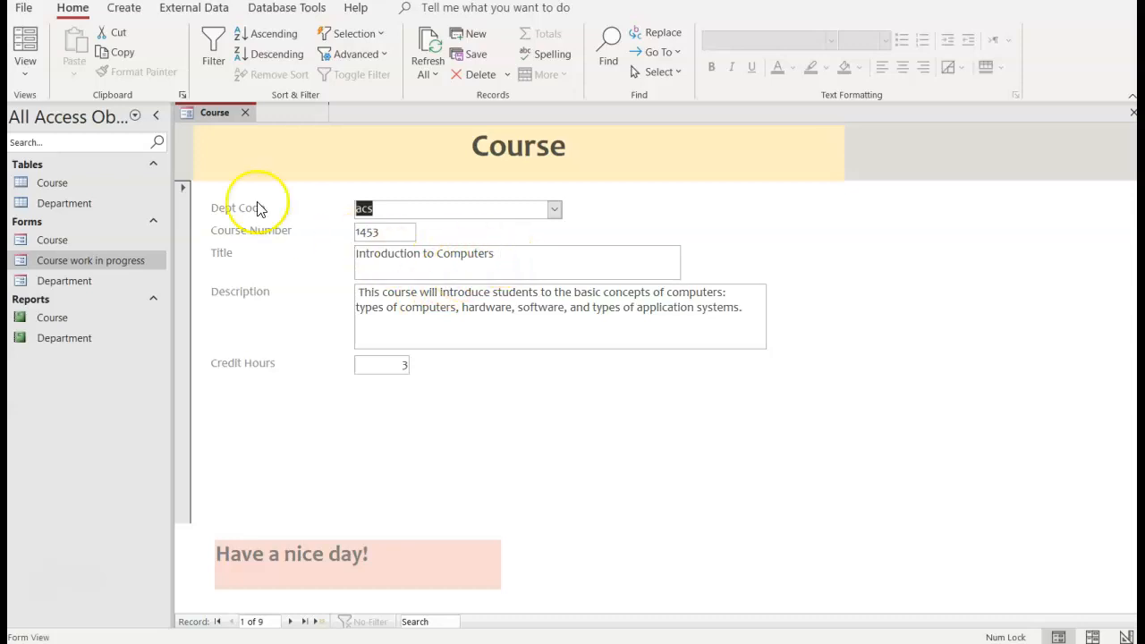
left_click(244, 113)
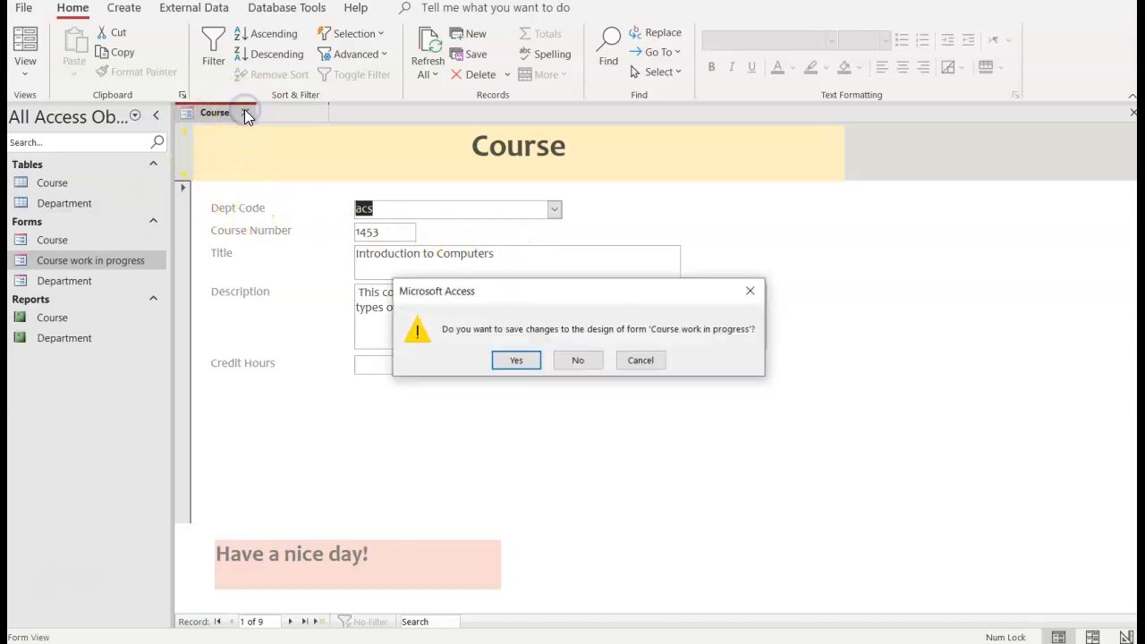
left_click(515, 363)
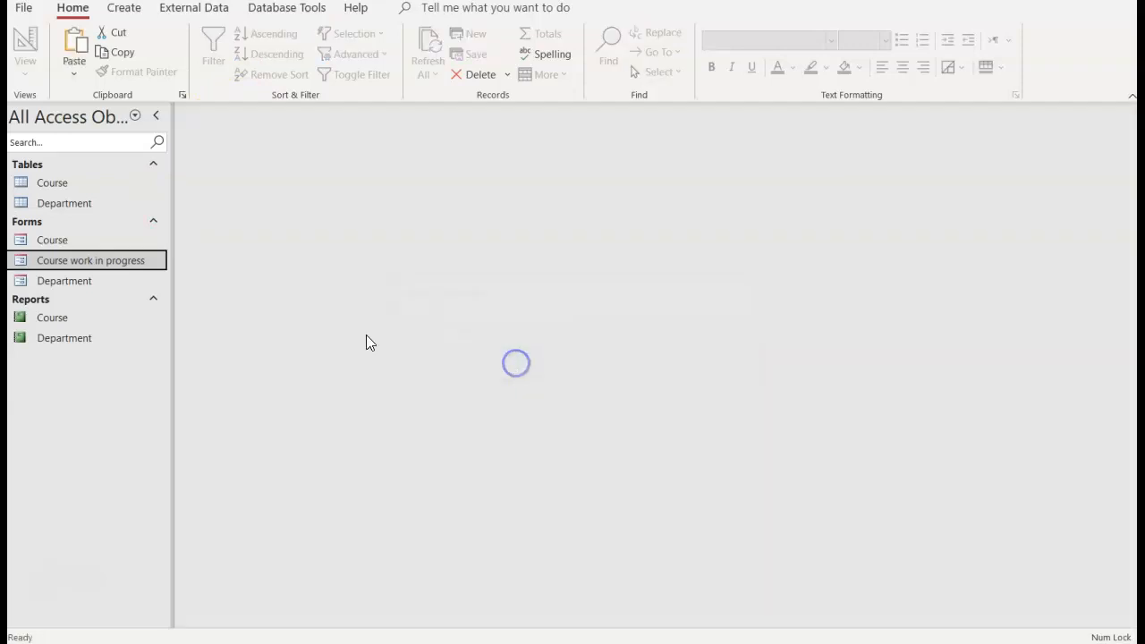
Step: Delete the original Course form from the database, leaving the "Course work in progress" form in place
right_click(50, 245)
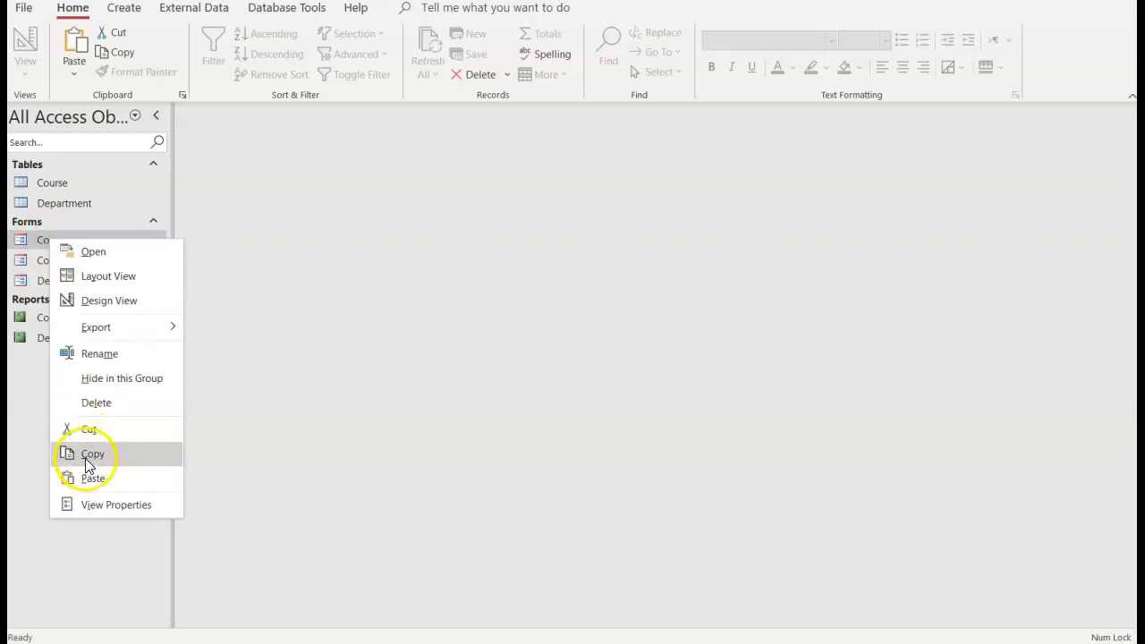
left_click(99, 403)
left_click(547, 371)
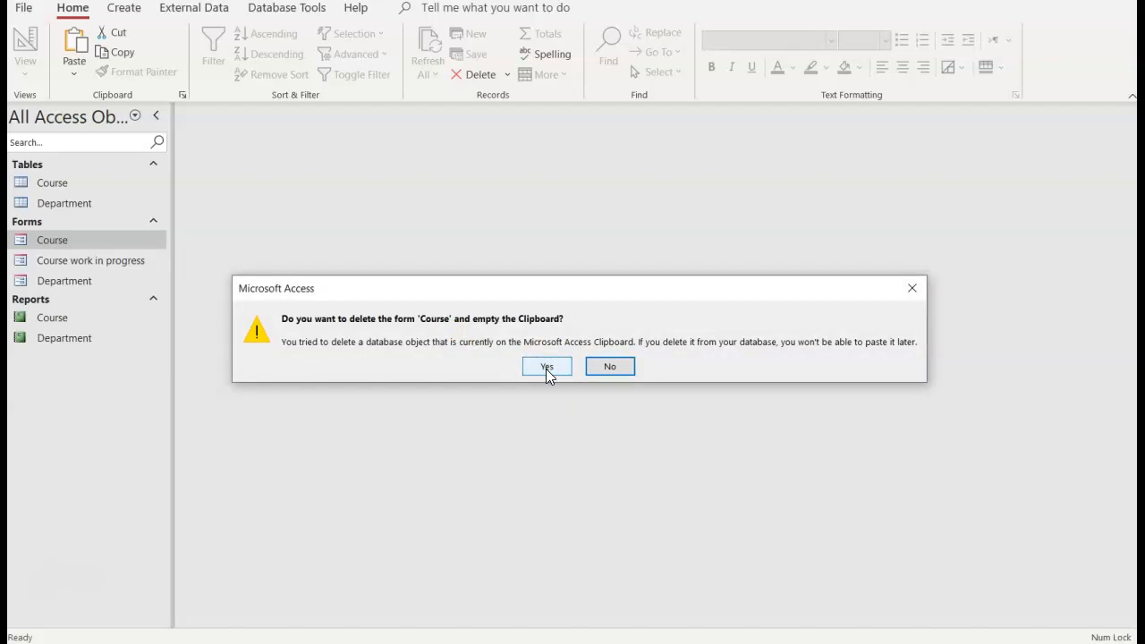
left_click(548, 367)
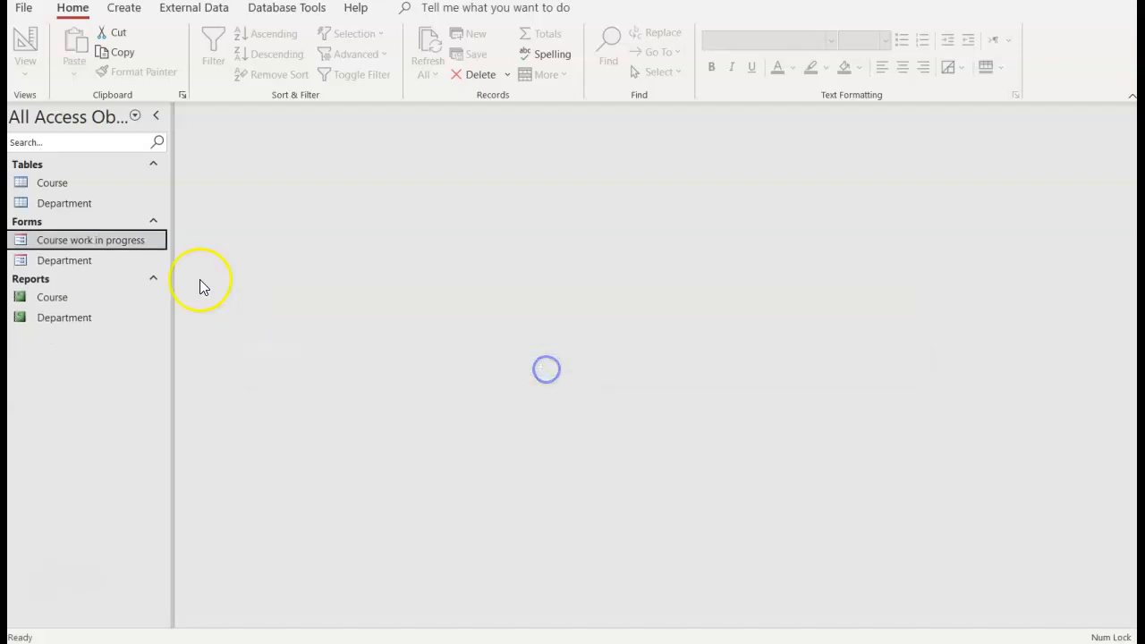
Step: Rename the "Course work in progress" form as Course
left_click(95, 241)
right_click(95, 241)
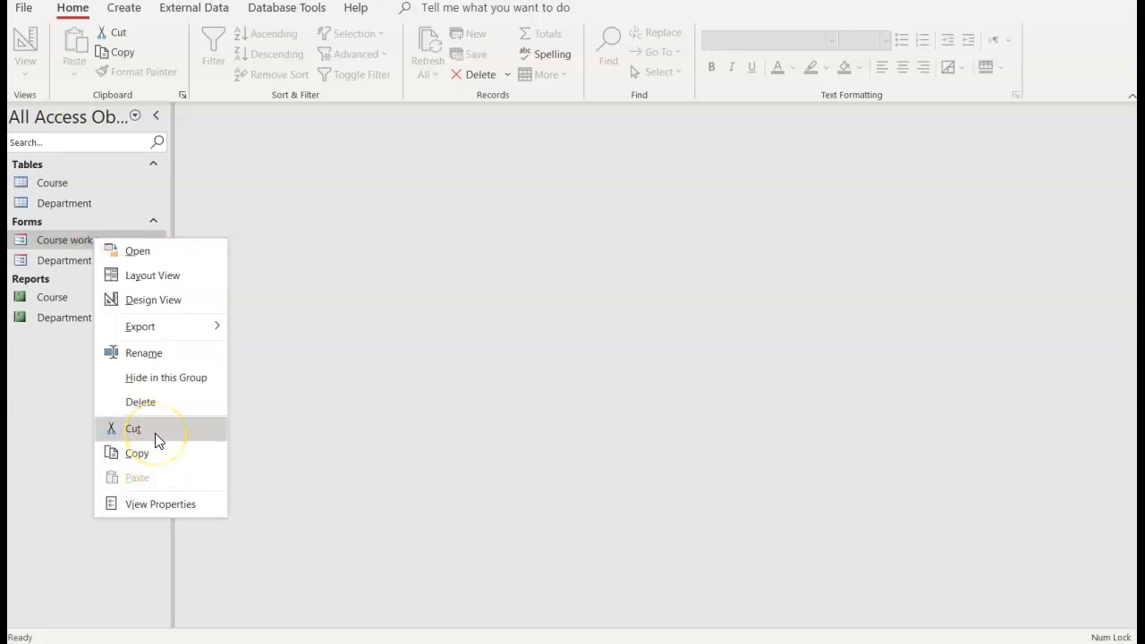
left_click(145, 356)
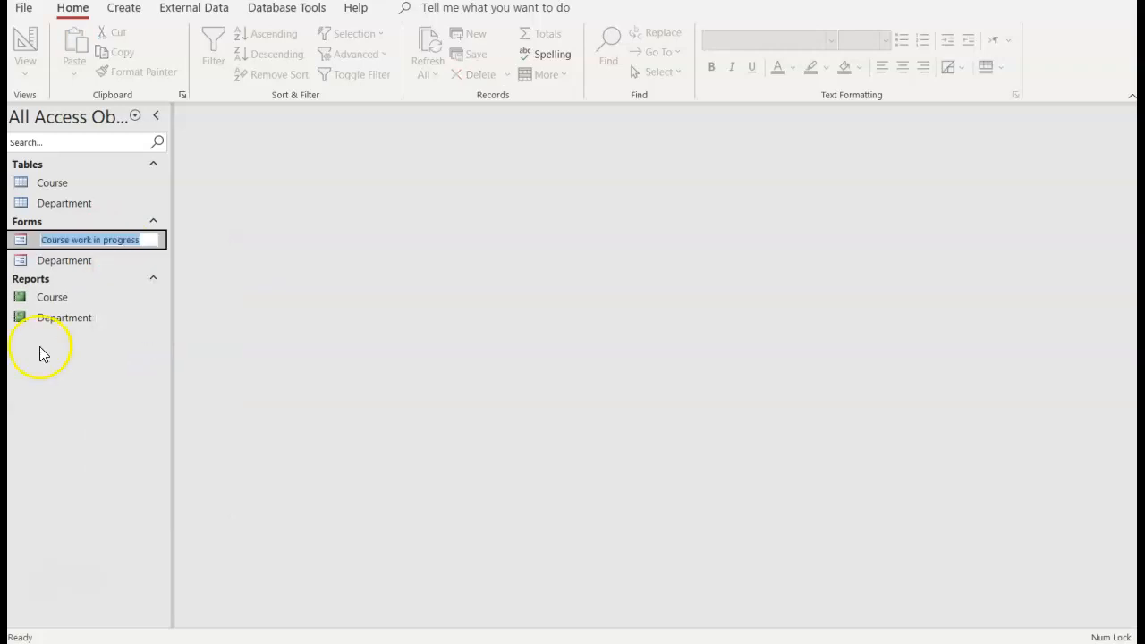
key("End")
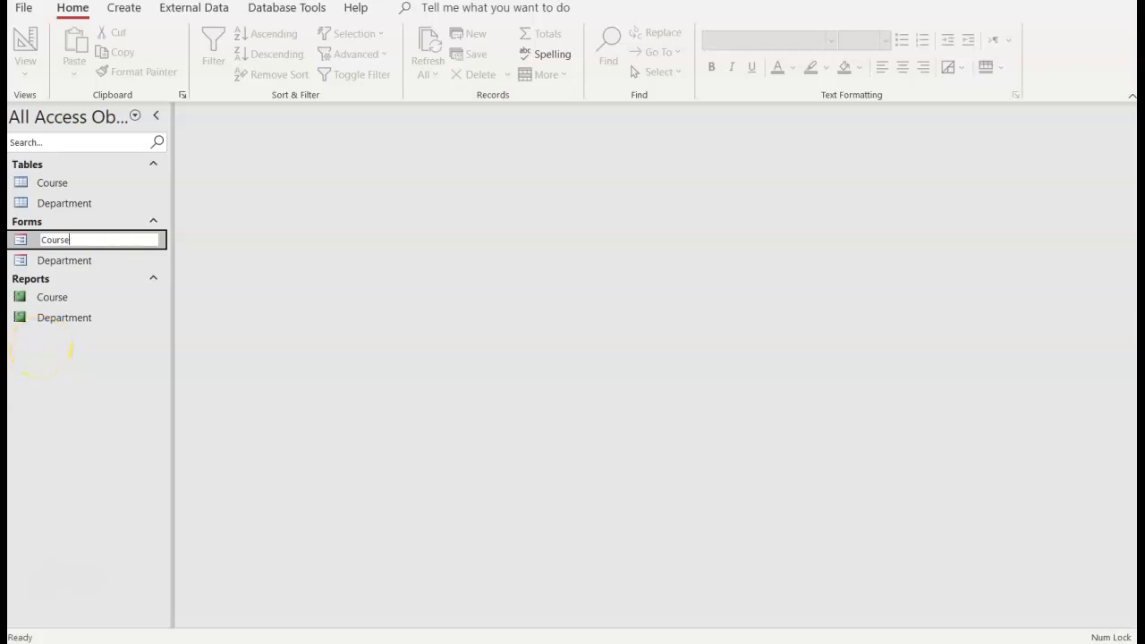
left_click(39, 348)
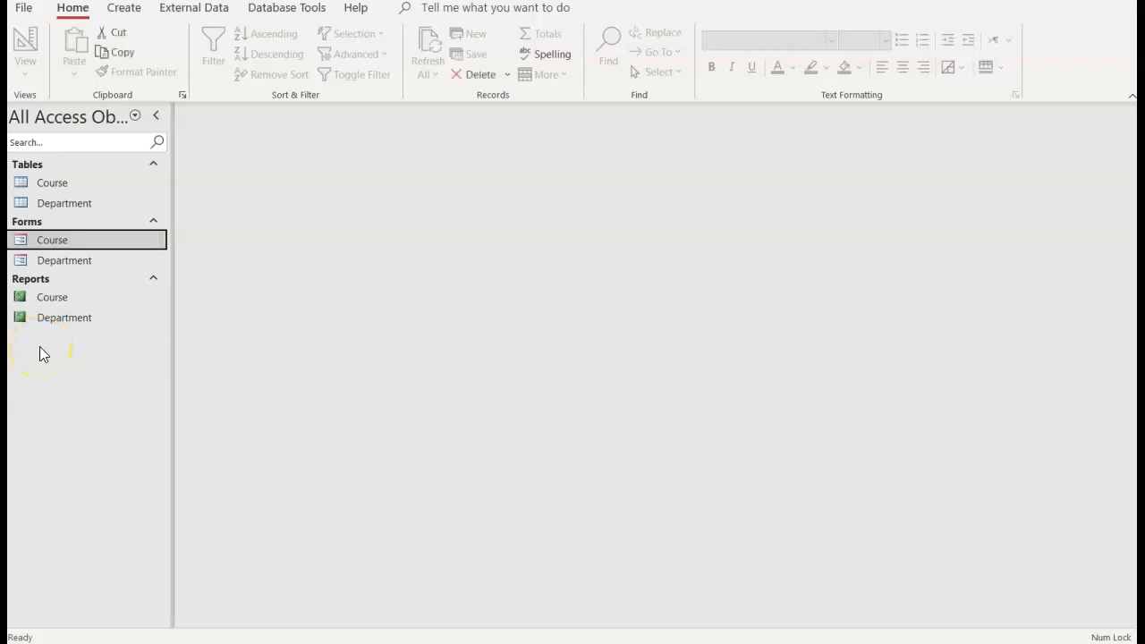
Step: Open the renamed Course form in Design View and change its header title to "University Courses"
double_click(86, 244)
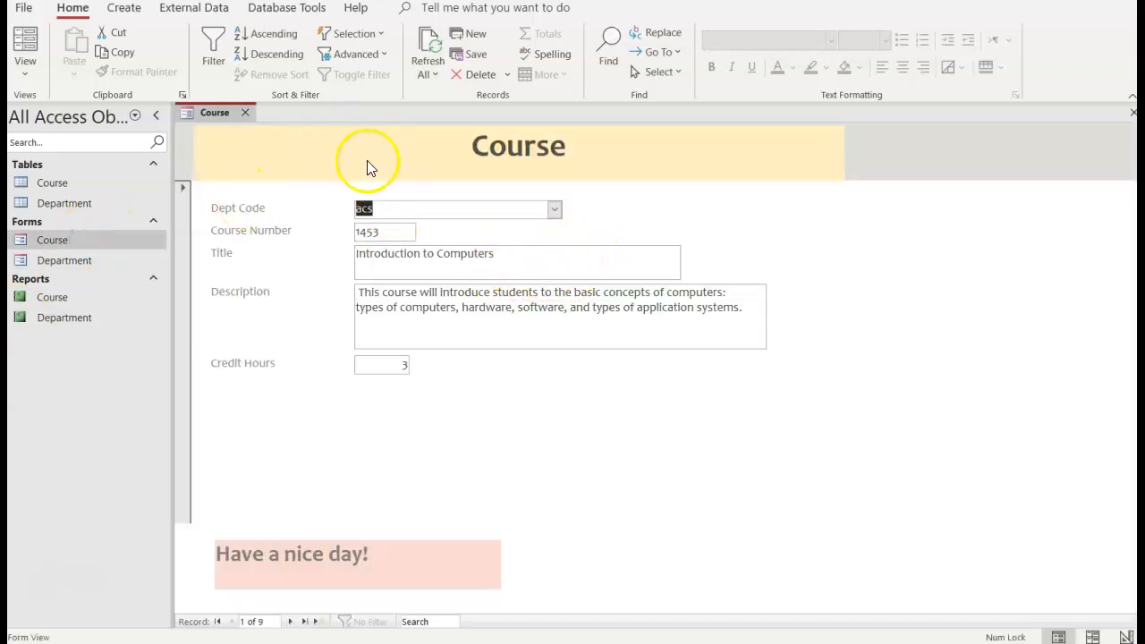
right_click(216, 113)
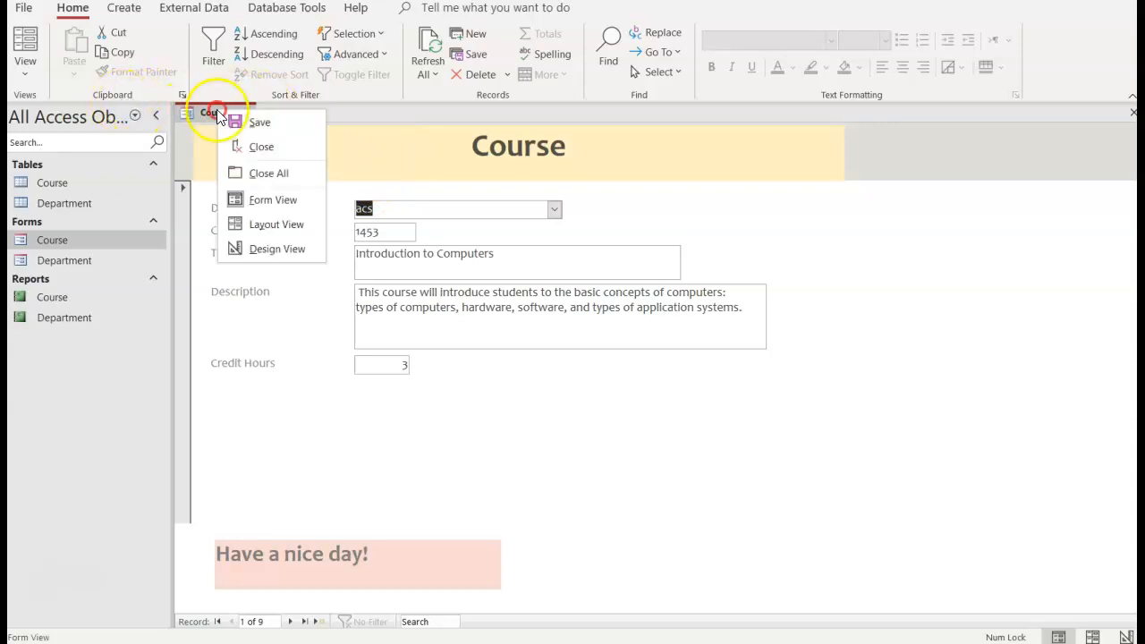
left_click(260, 249)
left_click(478, 182)
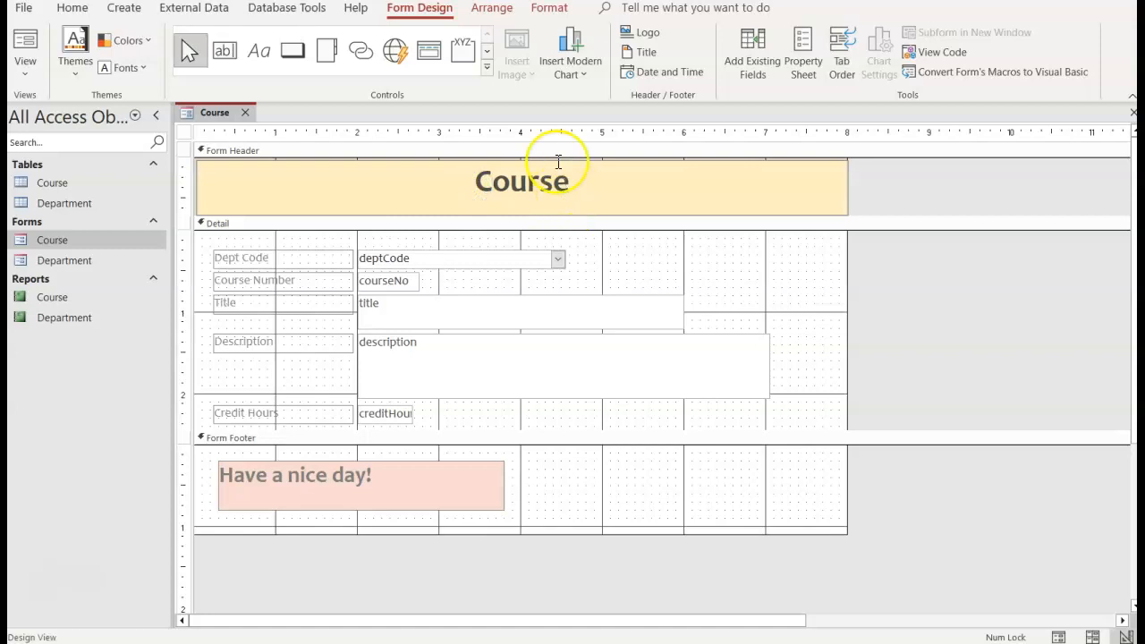
type("u")
key("BackSpace")
key("Caps_Lock")
type("University")
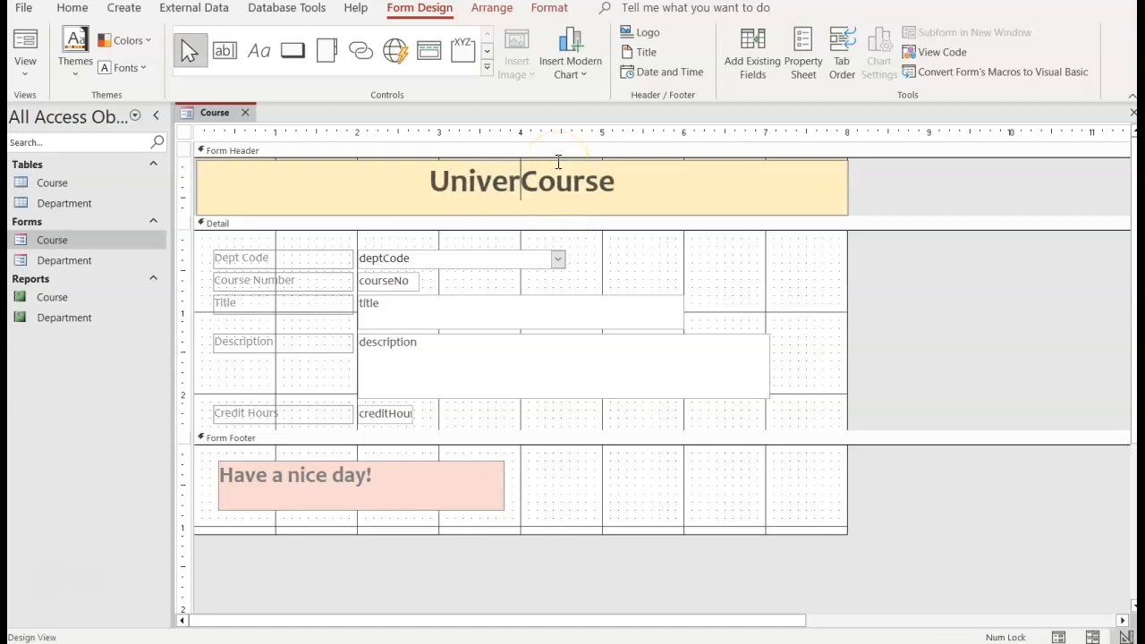
key("End")
type("s")
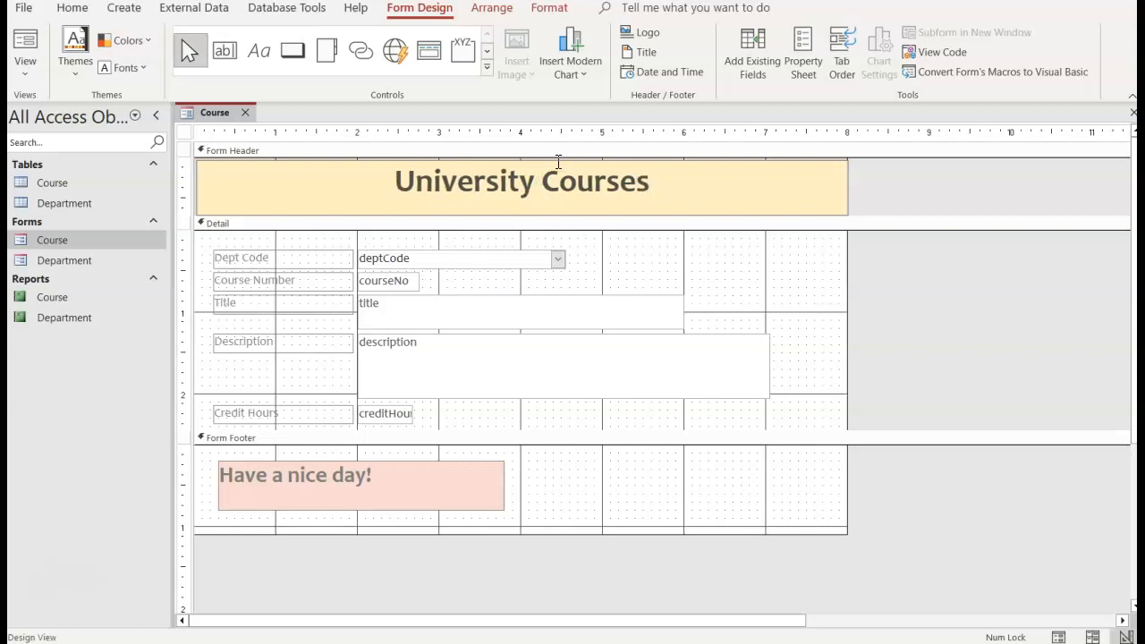
Step: Preview the retitled Course form in Form View, and close it with its design changes saved
right_click(208, 114)
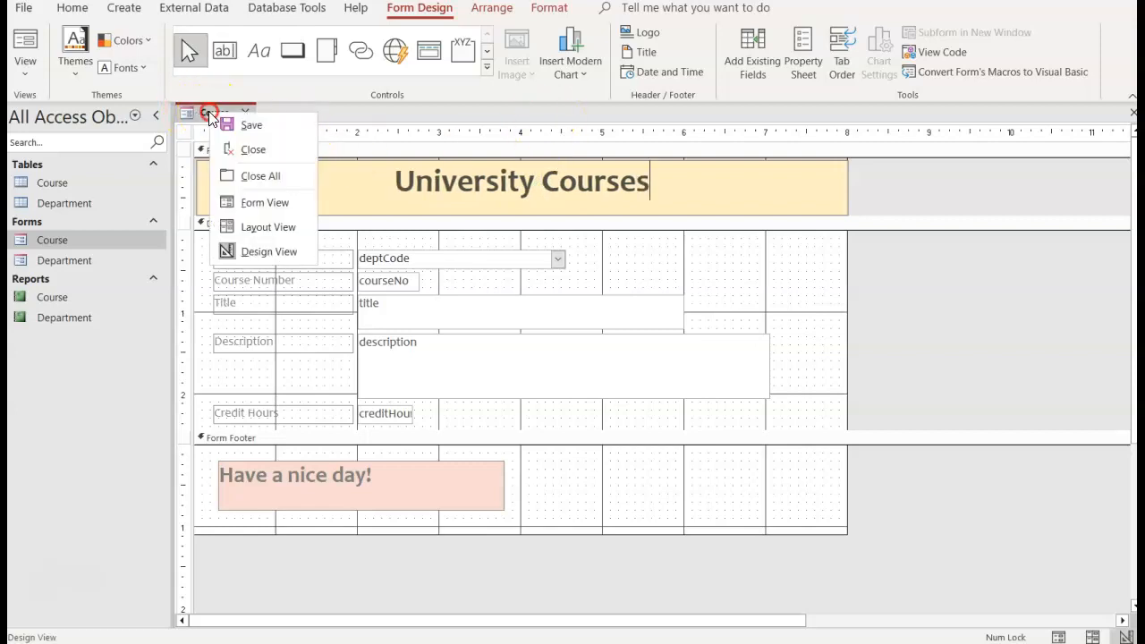
left_click(260, 216)
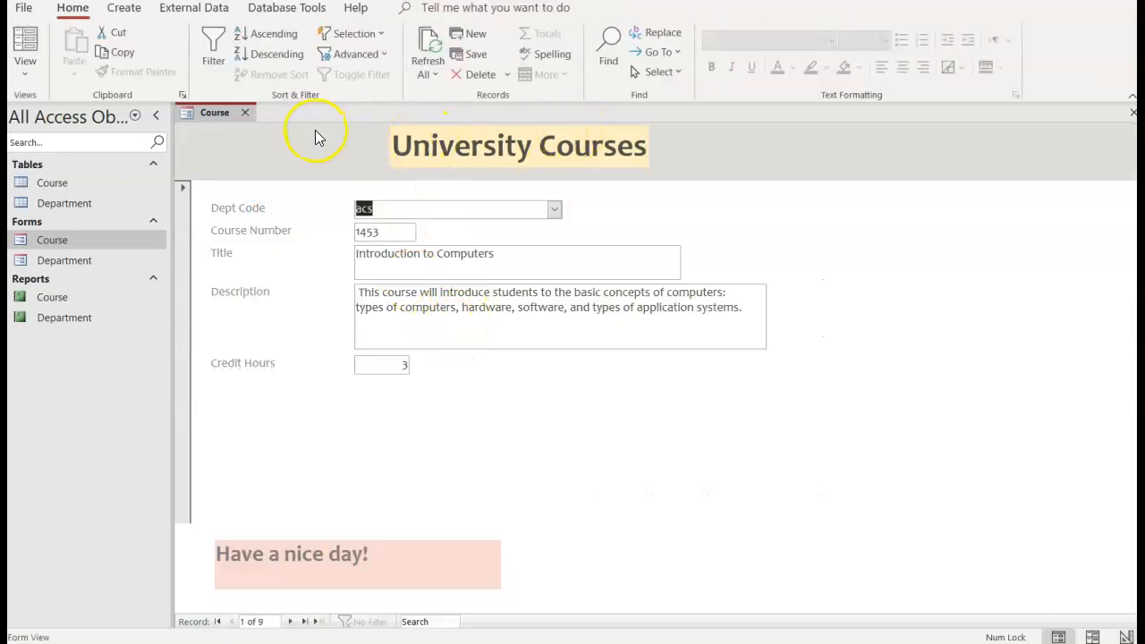
left_click(244, 112)
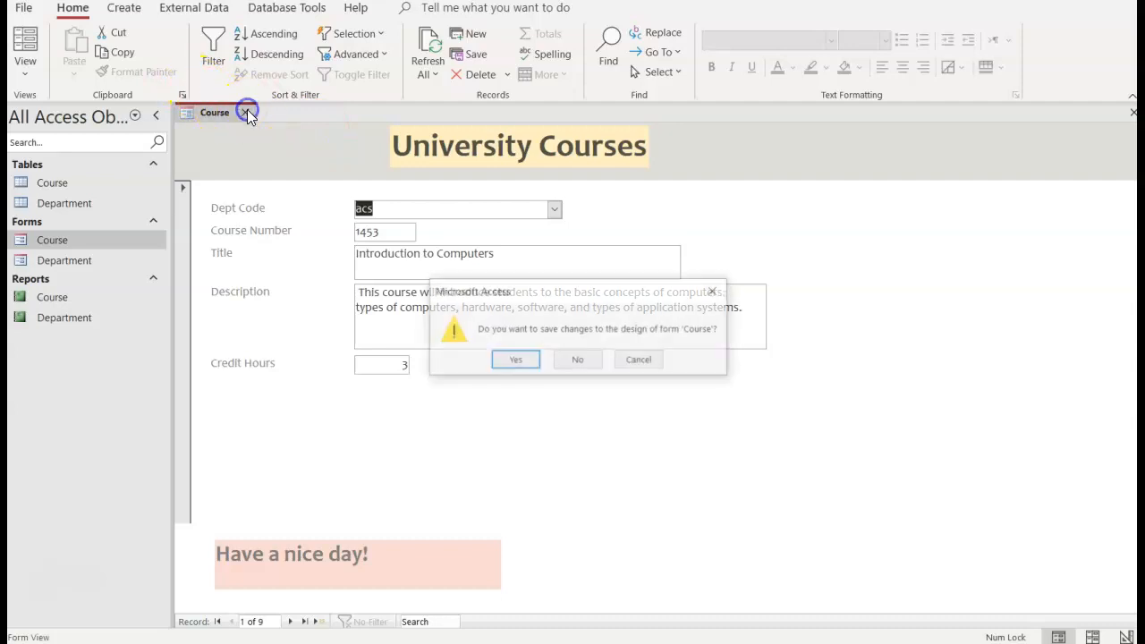
left_click(519, 360)
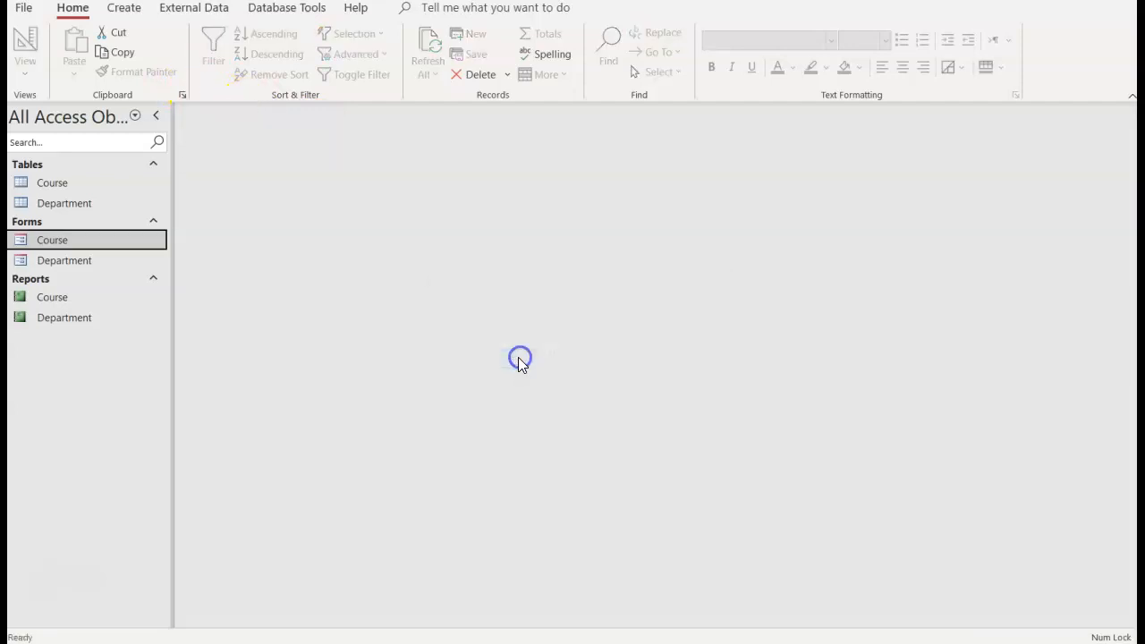